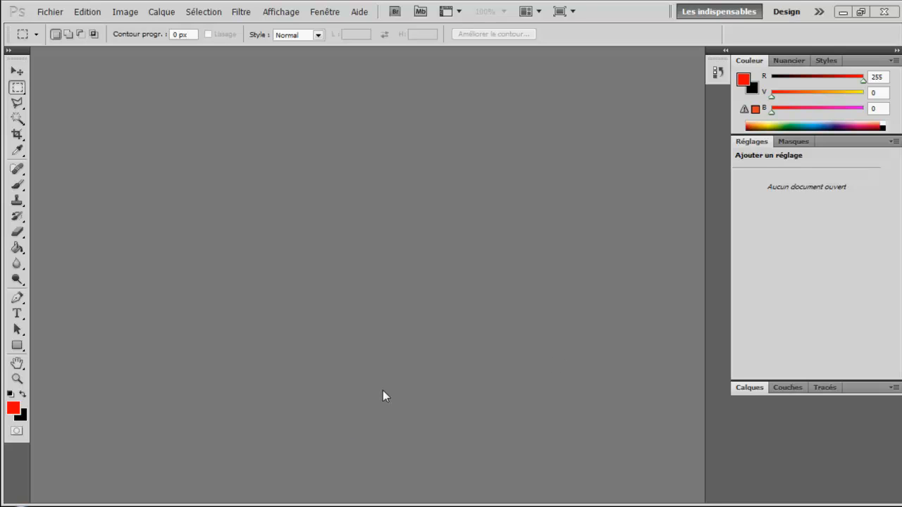
Switch to Chrome, open YouTube and view the banner on the R7DESIGN channel page
{"action": "left_click", "coordinate": [63, 506]}
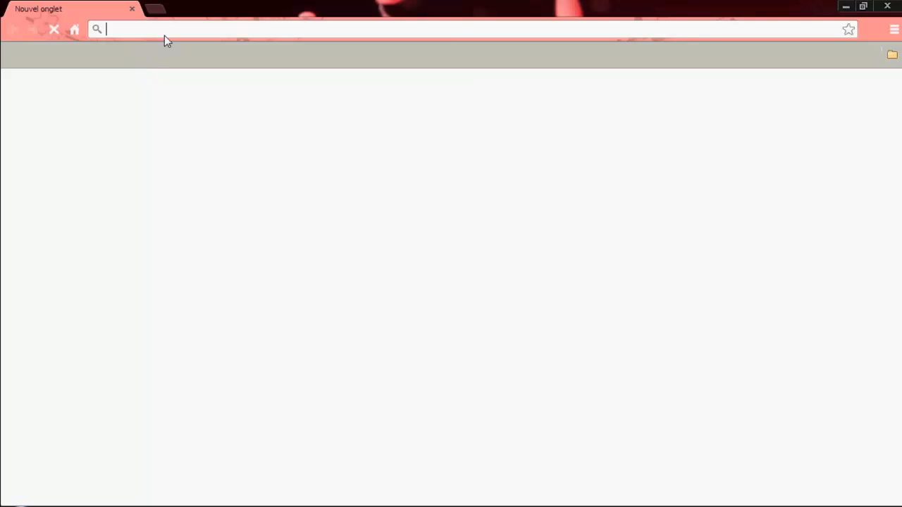
{"action": "left_click", "coordinate": [150, 10]}
{"action": "left_click", "coordinate": [131, 9]}
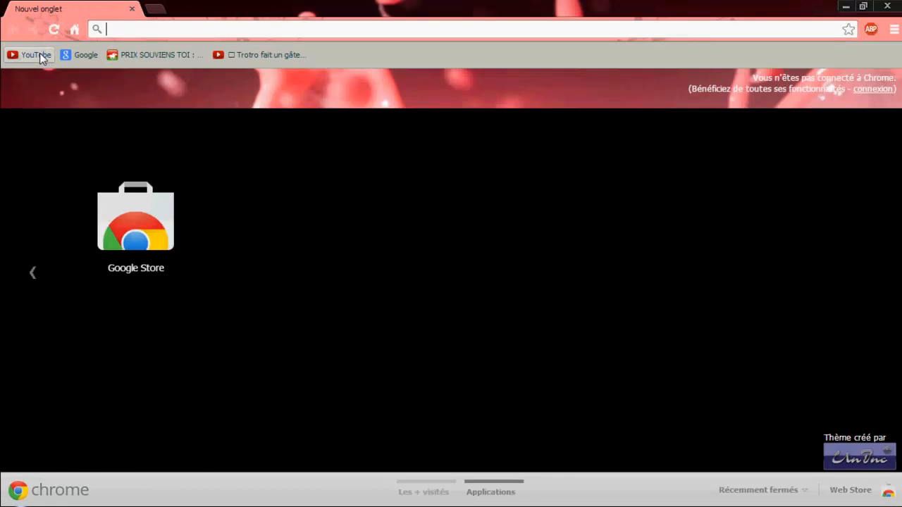
{"action": "left_click", "coordinate": [38, 54]}
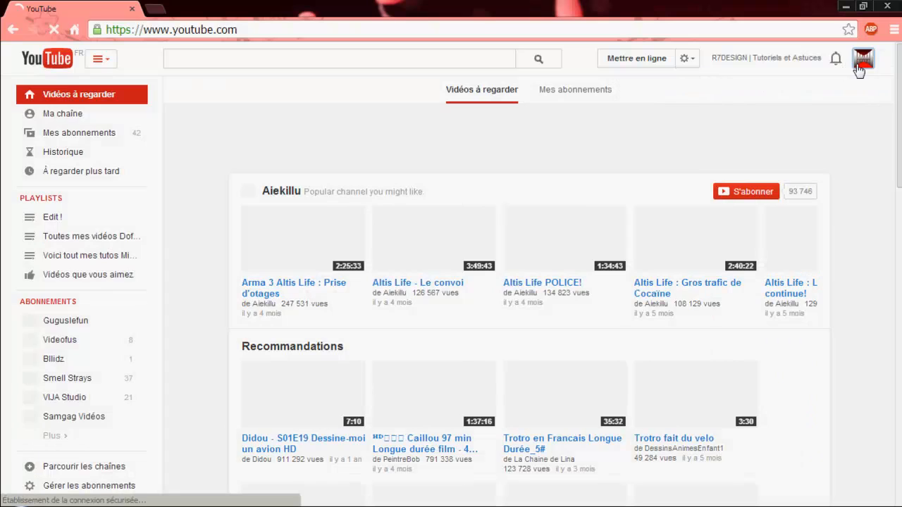
{"action": "left_click", "coordinate": [863, 61]}
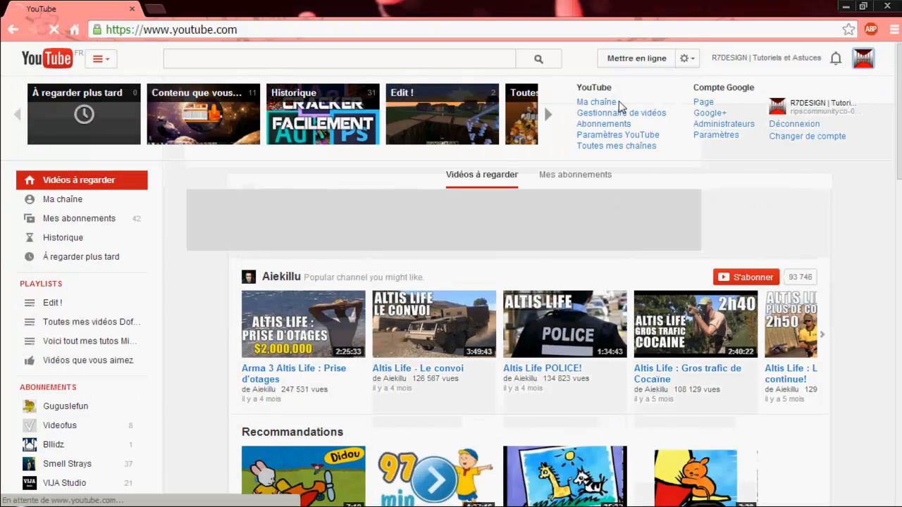
{"action": "left_click", "coordinate": [599, 103]}
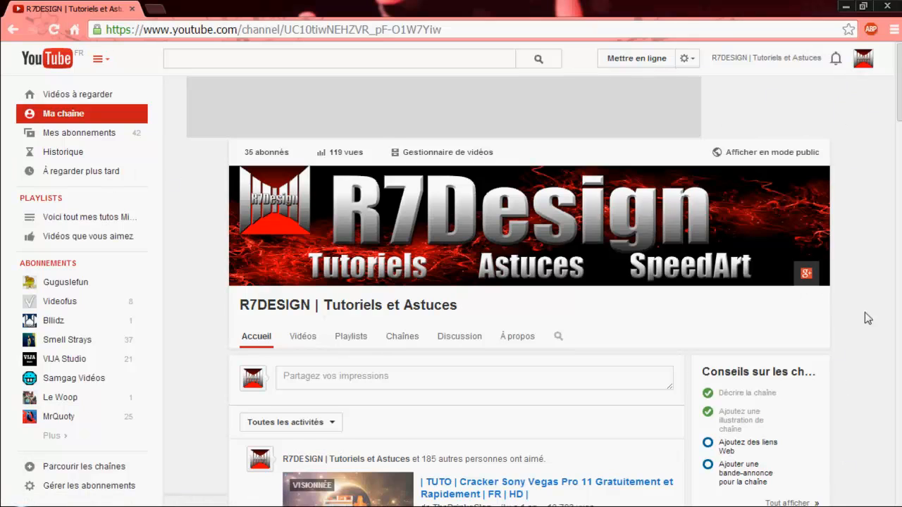
{"action": "scroll", "coordinate": [895, 357], "scroll_direction": "down", "scroll_amount": 2}
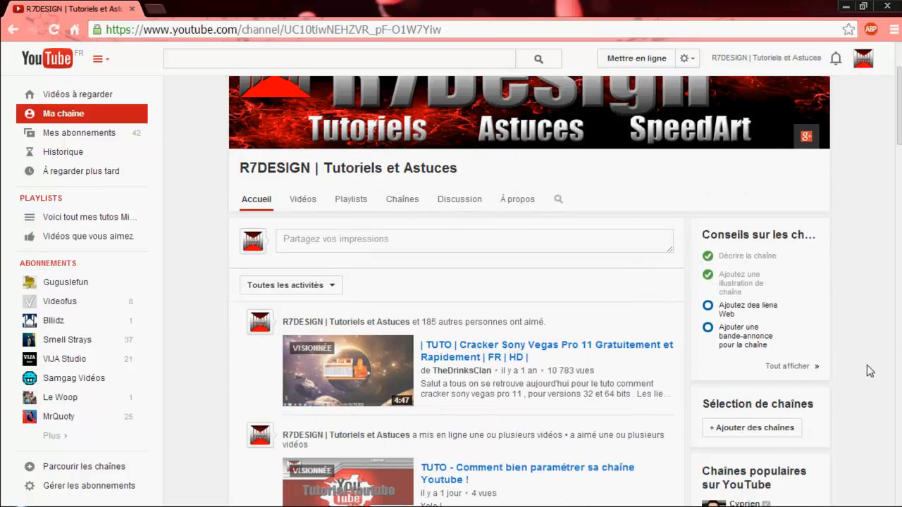
{"action": "scroll", "coordinate": [872, 373], "scroll_direction": "up", "scroll_amount": 2}
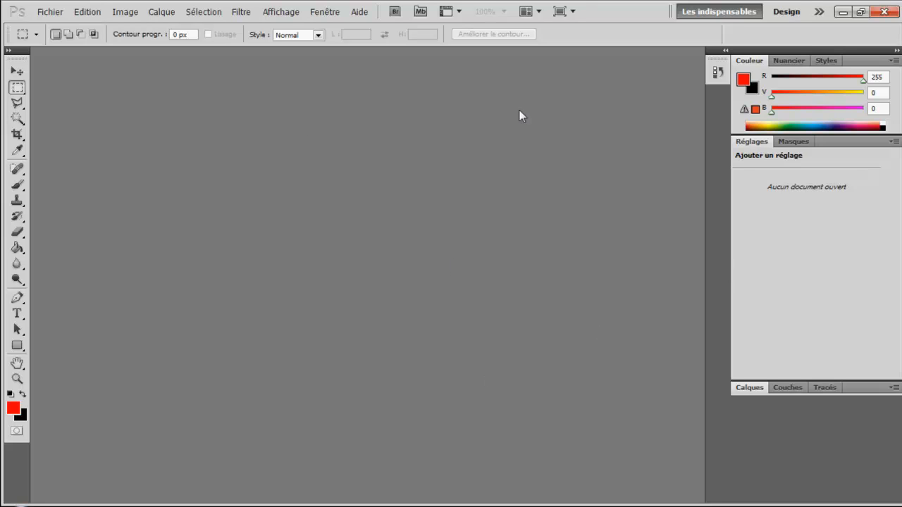
Expand the layers list (Calques) in Photoshop
{"action": "left_click", "coordinate": [790, 388]}
{"action": "left_click", "coordinate": [745, 389]}
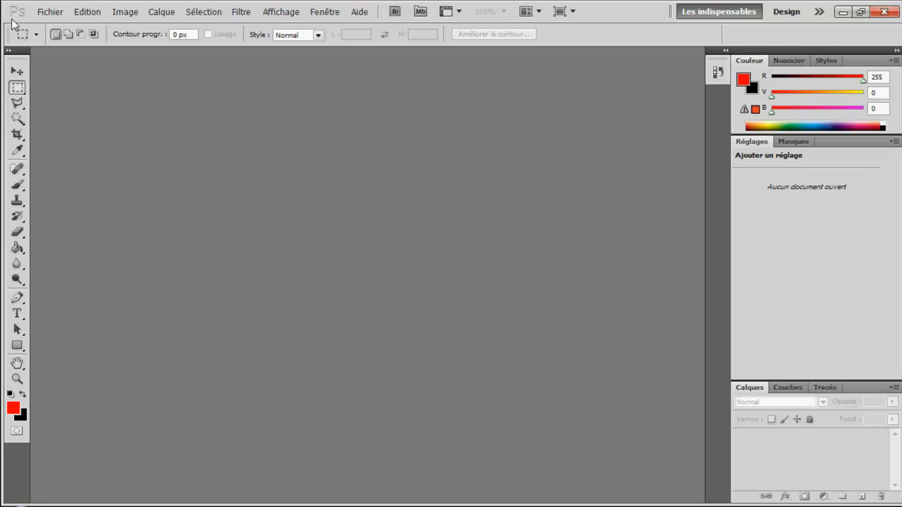
{"action": "left_click", "coordinate": [47, 14]}
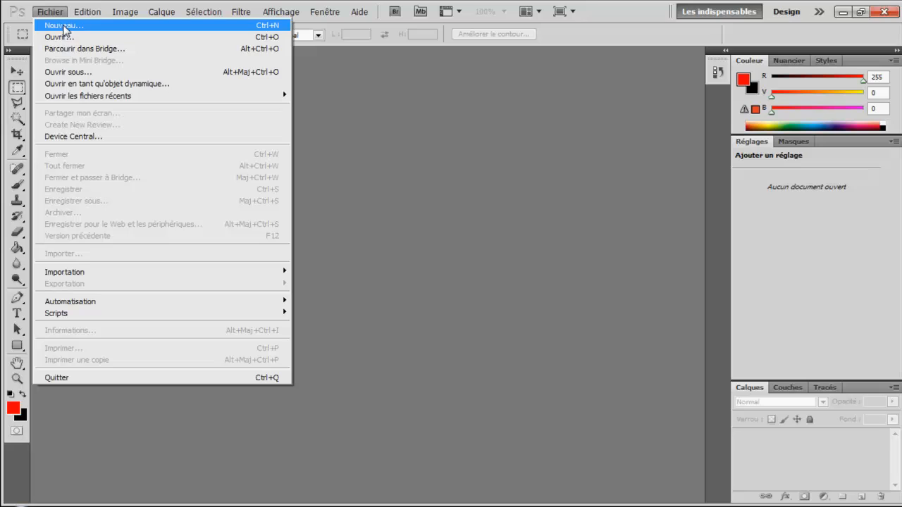
{"action": "left_click", "coordinate": [65, 27]}
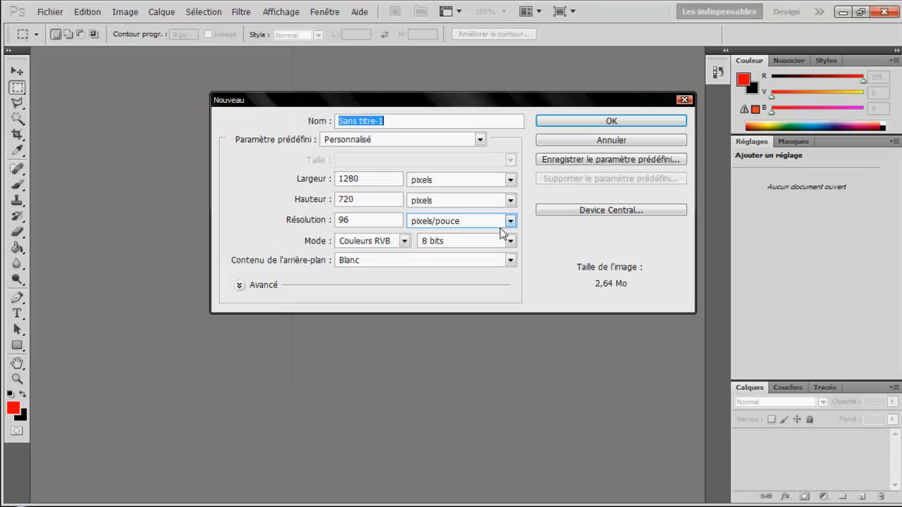
{"action": "double_click", "coordinate": [372, 179]}
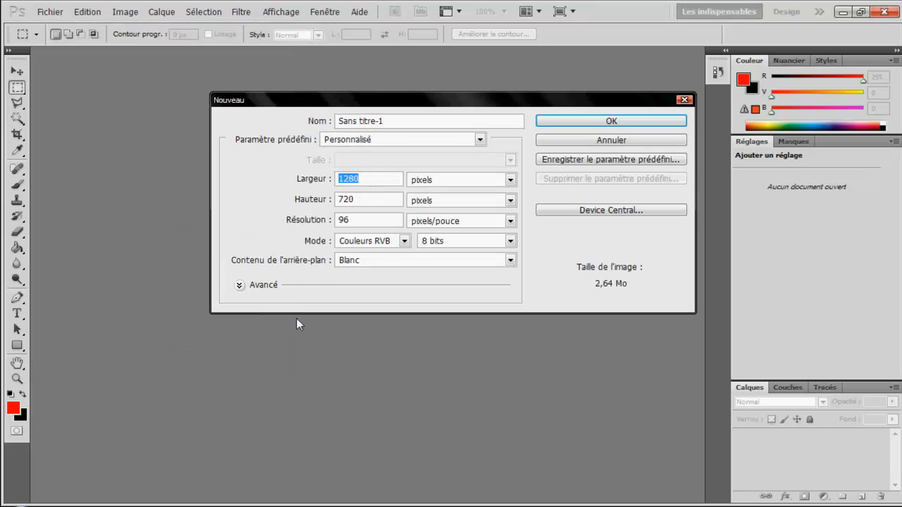
{"action": "left_click", "coordinate": [684, 100]}
Open the file "template vierge Background Youtube By DIKSOR" from the desktop folder "Jeux a Ripso + Ses vidéos !"
{"action": "left_click", "coordinate": [39, 14]}
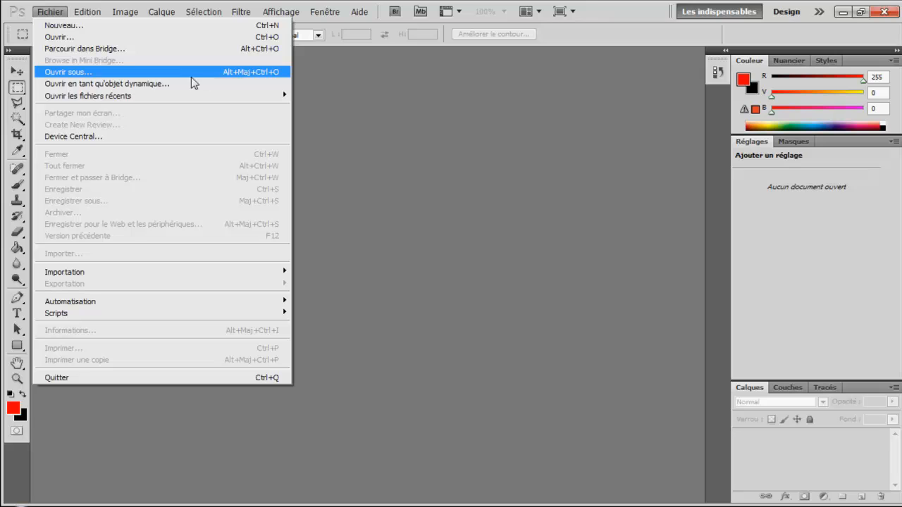
{"action": "left_click", "coordinate": [76, 37]}
{"action": "left_click_drag", "start_coordinate": [385, 260], "coordinate": [332, 260]}
{"action": "left_click", "coordinate": [288, 145]}
{"action": "double_click", "coordinate": [521, 104]}
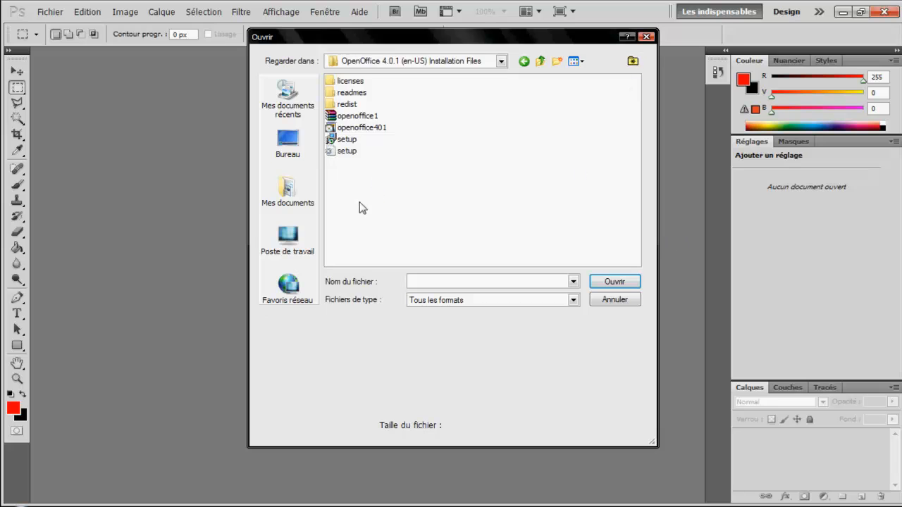
{"action": "left_click", "coordinate": [523, 61]}
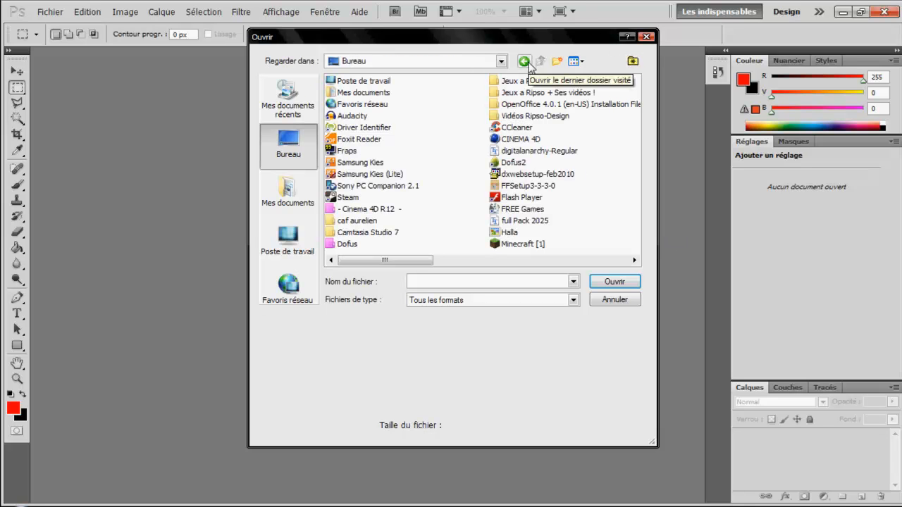
{"action": "double_click", "coordinate": [555, 93]}
{"action": "scroll", "coordinate": [587, 187], "scroll_direction": "down", "scroll_amount": 3}
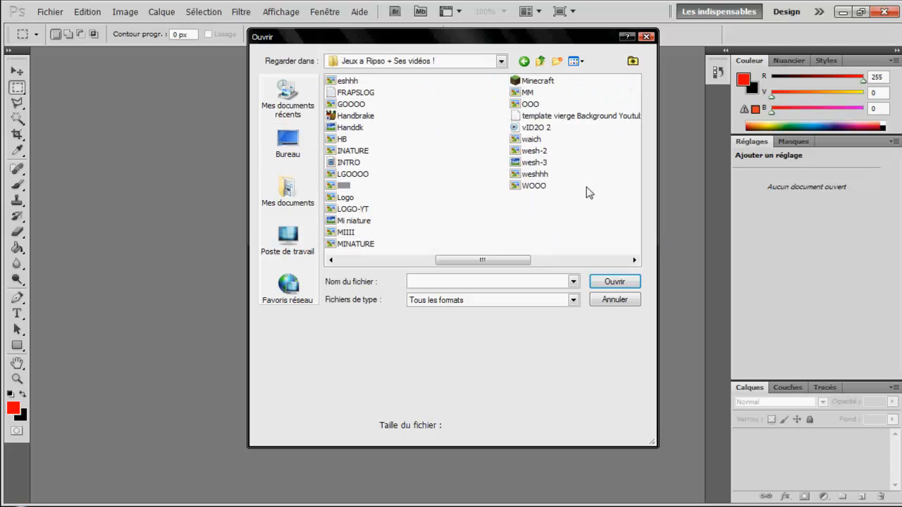
{"action": "double_click", "coordinate": [557, 116]}
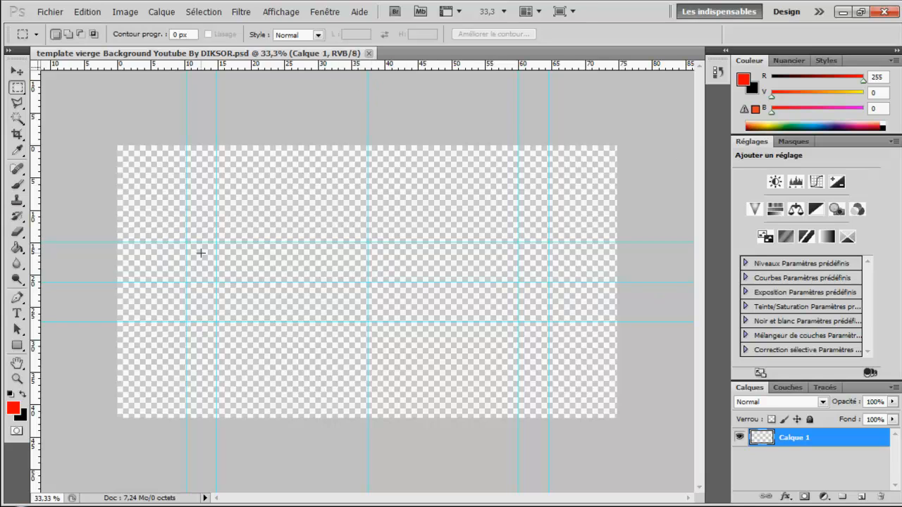
Start importing an image into the template and browse to the desktop folder "Vidéos Ripso-Design"
{"action": "left_click", "coordinate": [50, 11]}
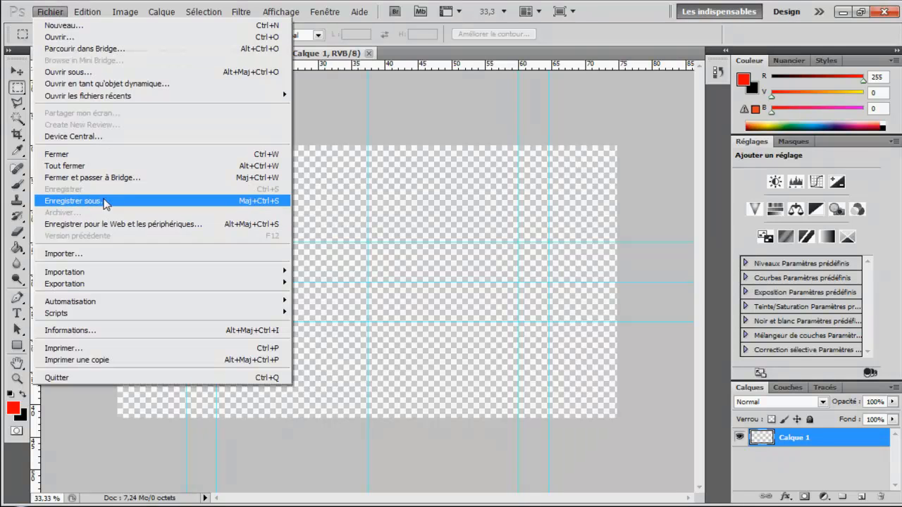
{"action": "left_click", "coordinate": [103, 254]}
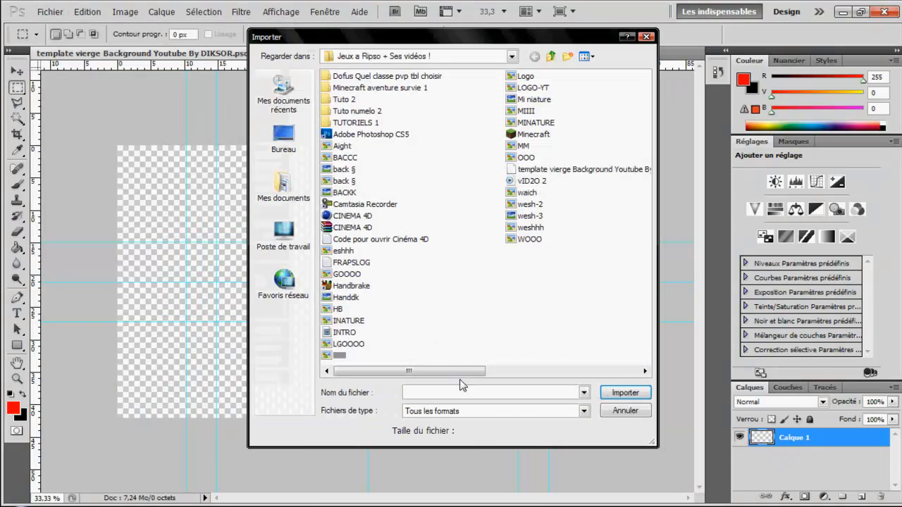
{"action": "type", "text": "R"}
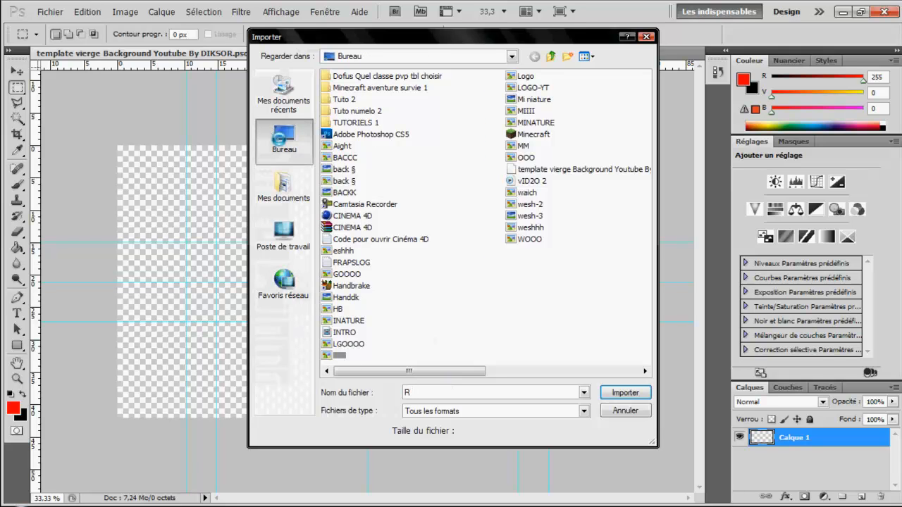
{"action": "left_click", "coordinate": [271, 134]}
{"action": "type", "text": "1"}
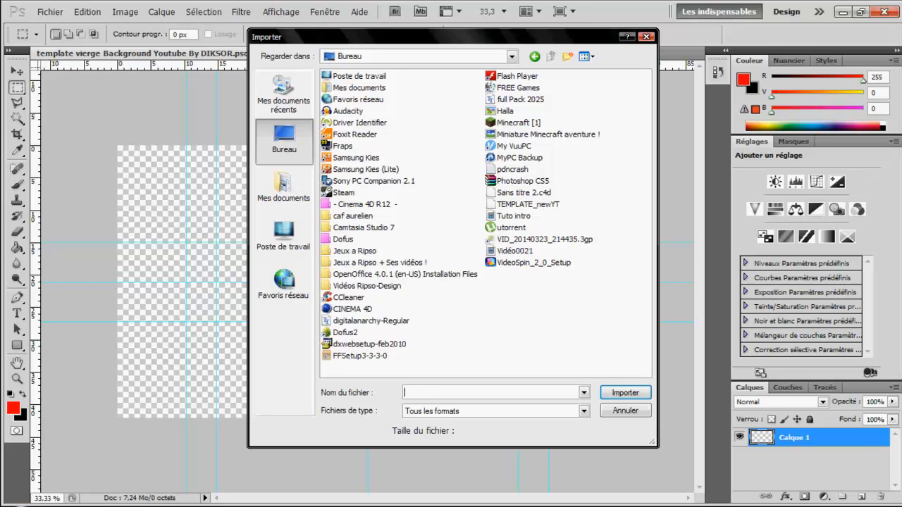
{"action": "left_click", "coordinate": [373, 287]}
{"action": "double_click", "coordinate": [372, 286]}
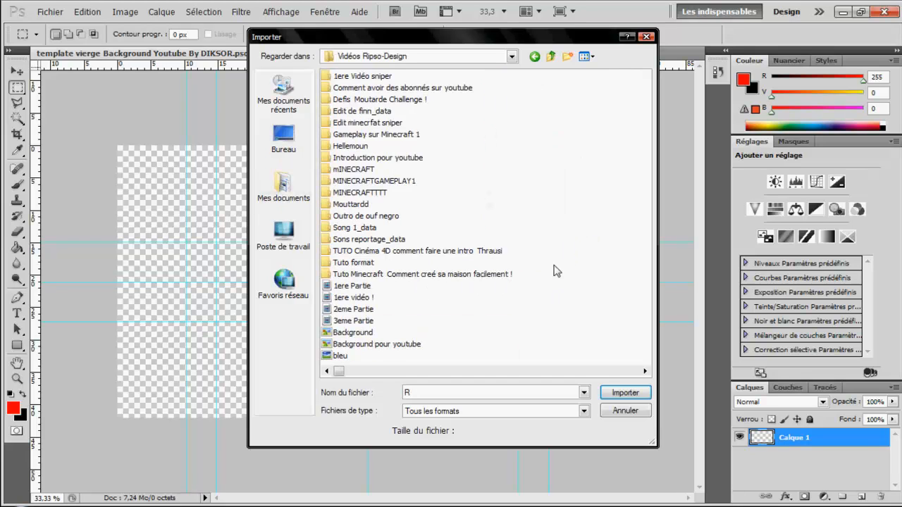
Find the OMEGA nebula image in the folder and place it in the template
{"action": "scroll", "coordinate": [542, 269], "scroll_direction": "down", "scroll_amount": 3}
{"action": "scroll", "coordinate": [505, 249], "scroll_direction": "down", "scroll_amount": 2}
{"action": "scroll", "coordinate": [504, 250], "scroll_direction": "down", "scroll_amount": 5}
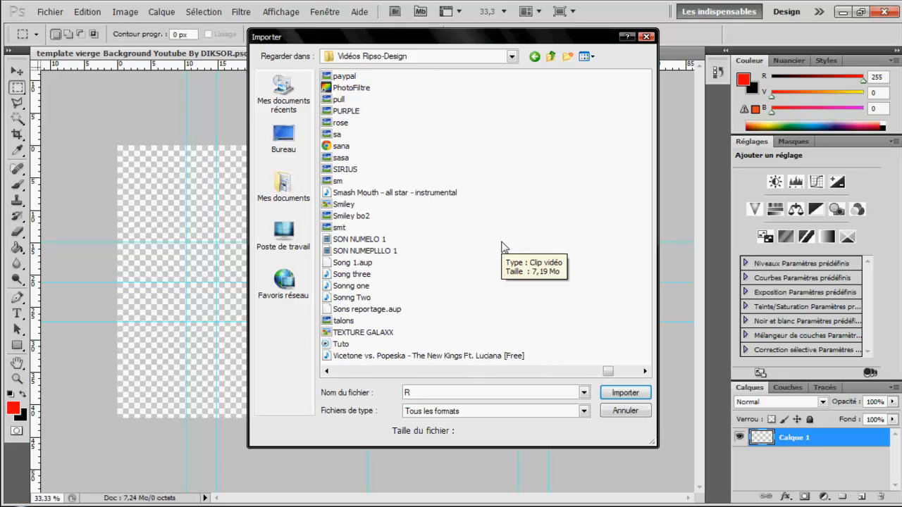
{"action": "scroll", "coordinate": [523, 277], "scroll_direction": "down", "scroll_amount": 3}
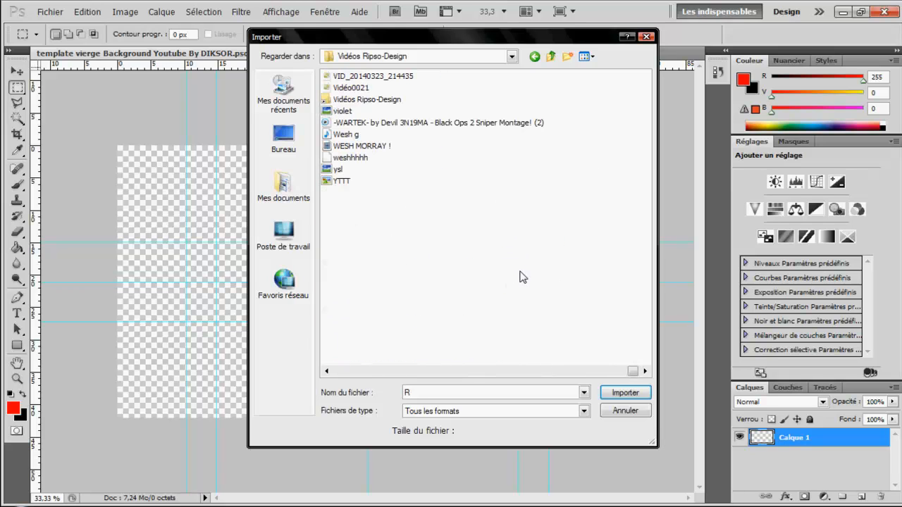
{"action": "scroll", "coordinate": [522, 277], "scroll_direction": "up", "scroll_amount": 2}
{"action": "left_click", "coordinate": [356, 345]}
{"action": "double_click", "coordinate": [358, 345]}
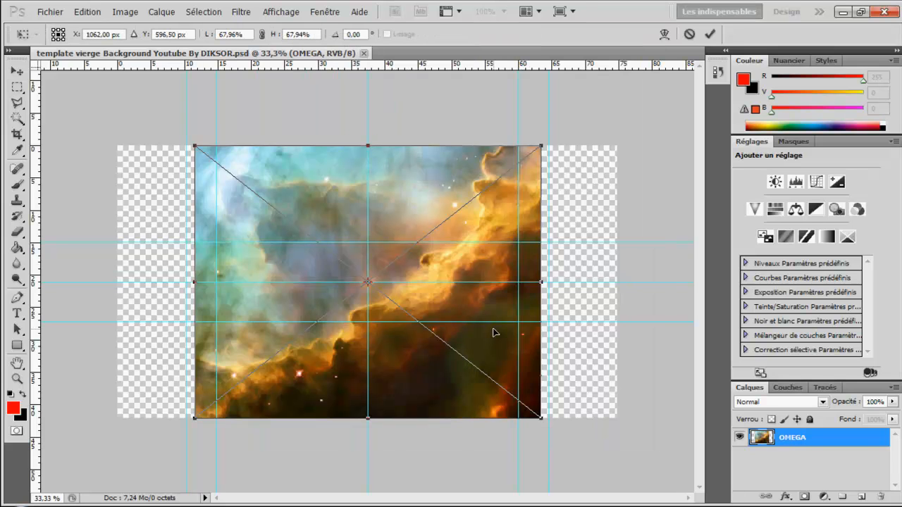
Stretch the placed OMEGA image horizontally on both sides to cover the full canvas width, and commit the placement
{"action": "left_click_drag", "start_coordinate": [541, 282], "coordinate": [614, 282]}
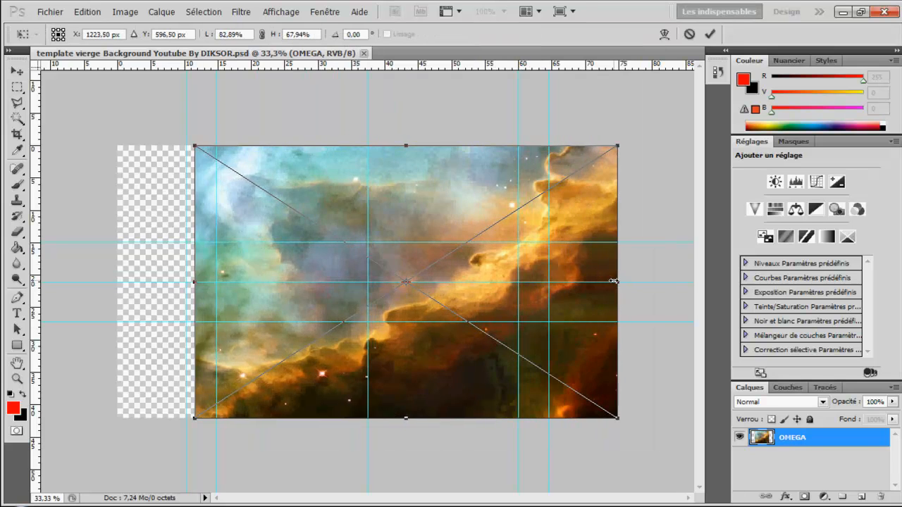
{"action": "left_click_drag", "start_coordinate": [193, 282], "coordinate": [118, 282]}
{"action": "right_click", "coordinate": [314, 241]}
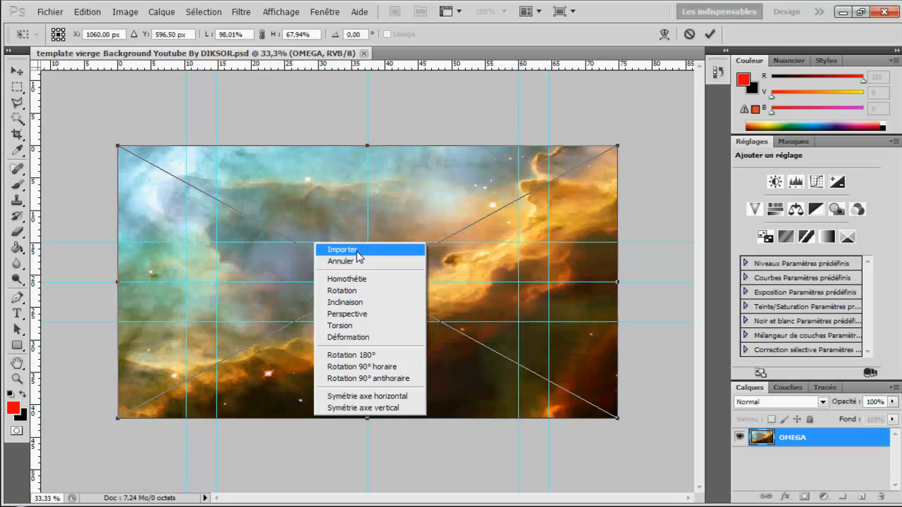
{"action": "left_click", "coordinate": [357, 251]}
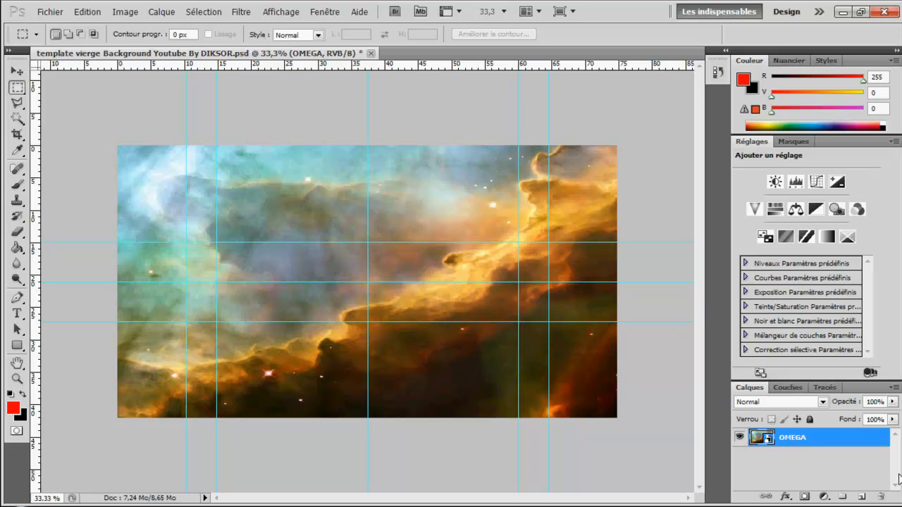
Add a new layer above OMEGA and create a text box across the middle of the image reading "R7Design"
{"action": "left_click", "coordinate": [861, 496]}
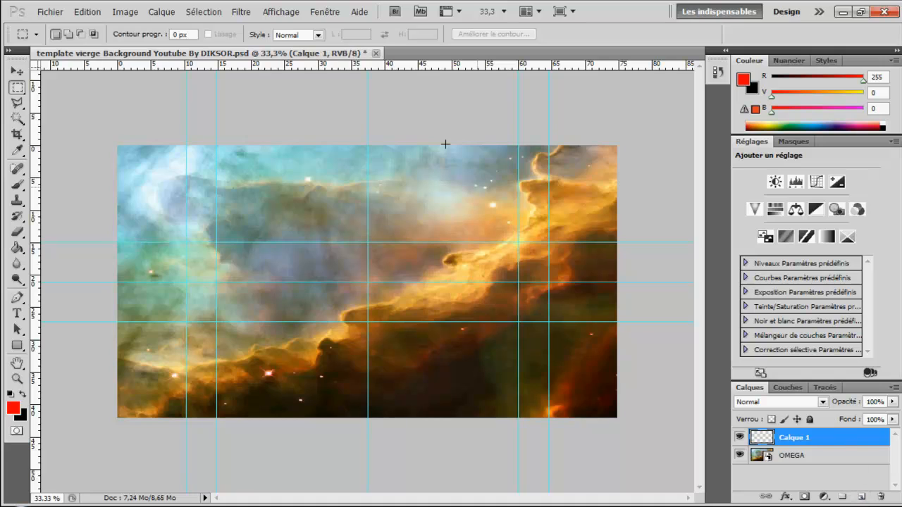
{"action": "left_click", "coordinate": [17, 313]}
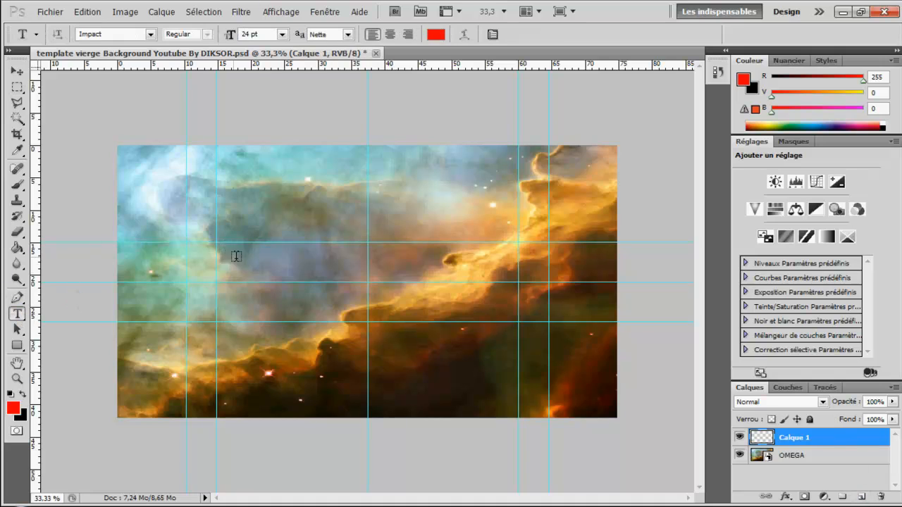
{"action": "left_click_drag", "start_coordinate": [259, 263], "coordinate": [539, 318]}
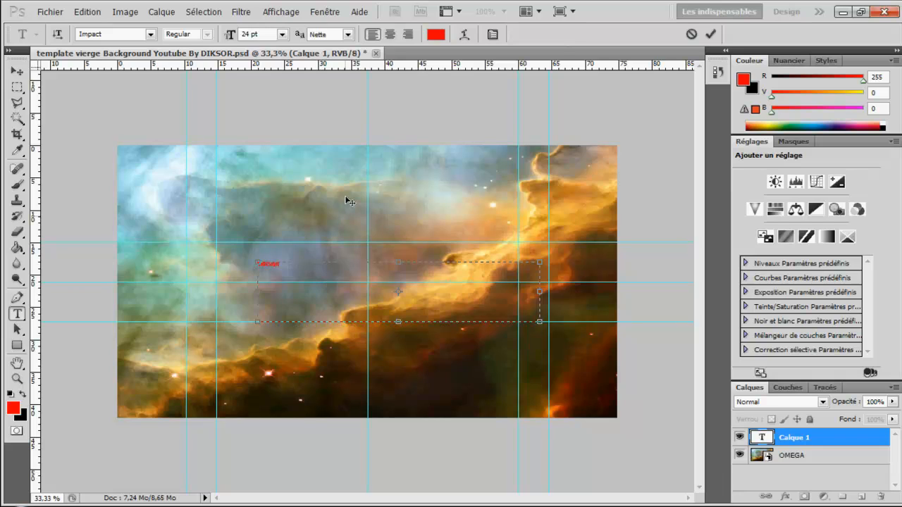
Set the font size of the whole R7Design text to 172 pt
{"action": "key", "text": "ctrl+a"}
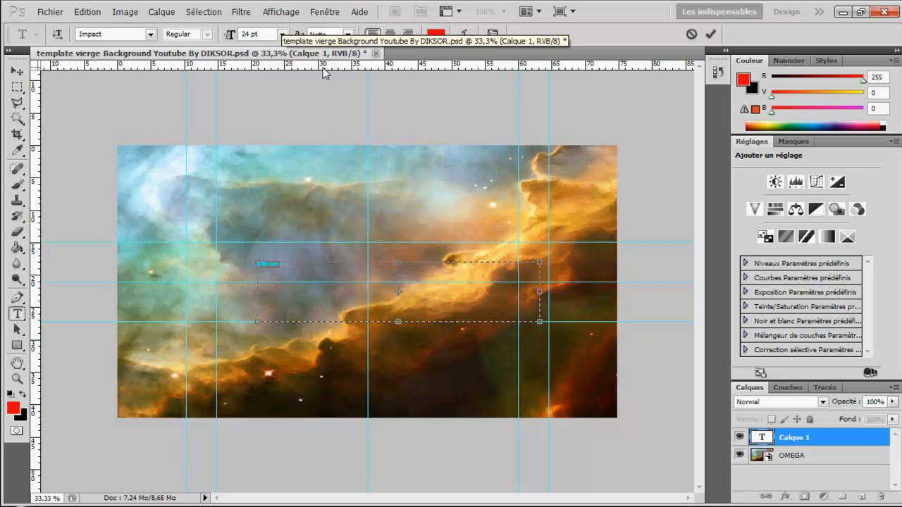
{"action": "left_click", "coordinate": [282, 33]}
{"action": "left_click", "coordinate": [277, 221]}
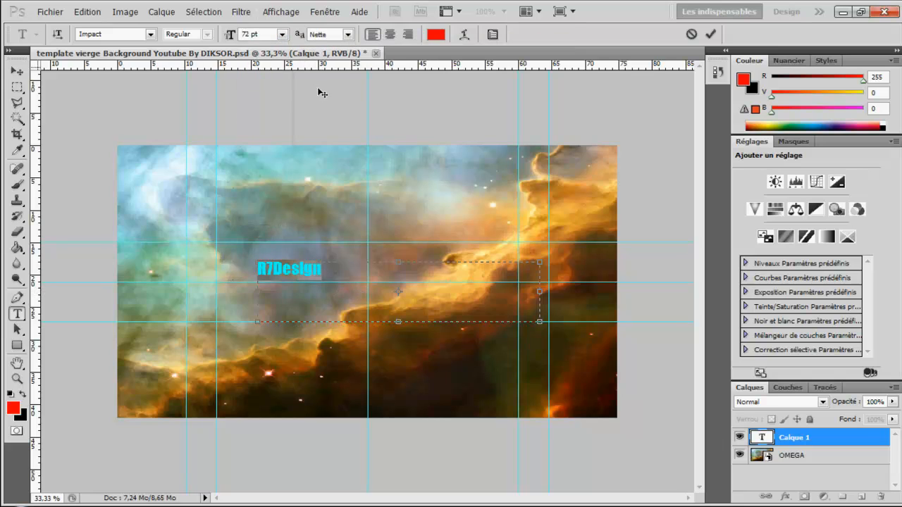
{"action": "type", "text": "1"}
{"action": "left_click", "coordinate": [468, 297]}
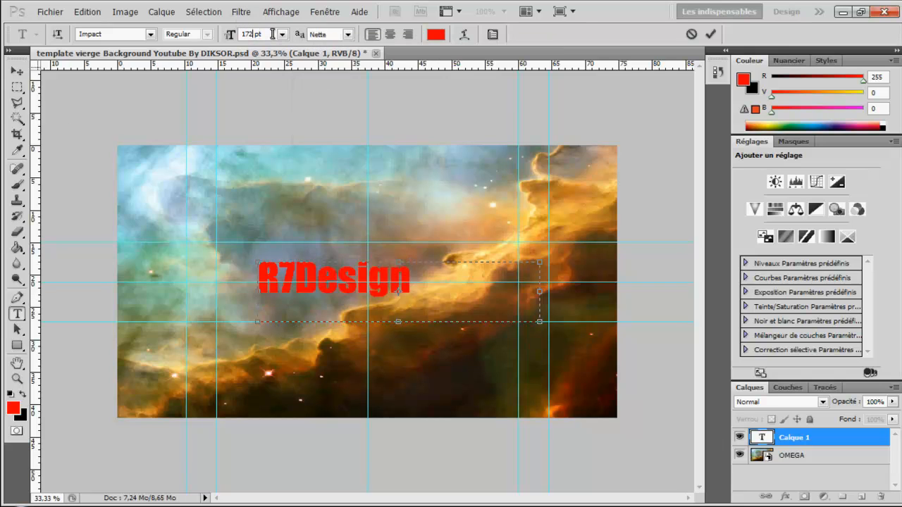
Set the font size of the whole R7Design text to 200 pt
{"action": "type", "text": "195"}
{"action": "double_click", "coordinate": [425, 277]}
{"action": "left_click", "coordinate": [282, 33]}
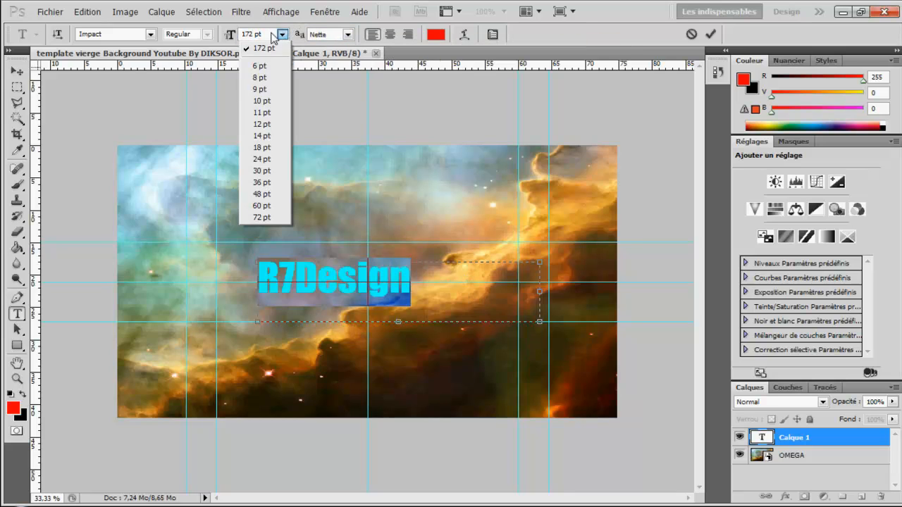
{"action": "left_click", "coordinate": [253, 35]}
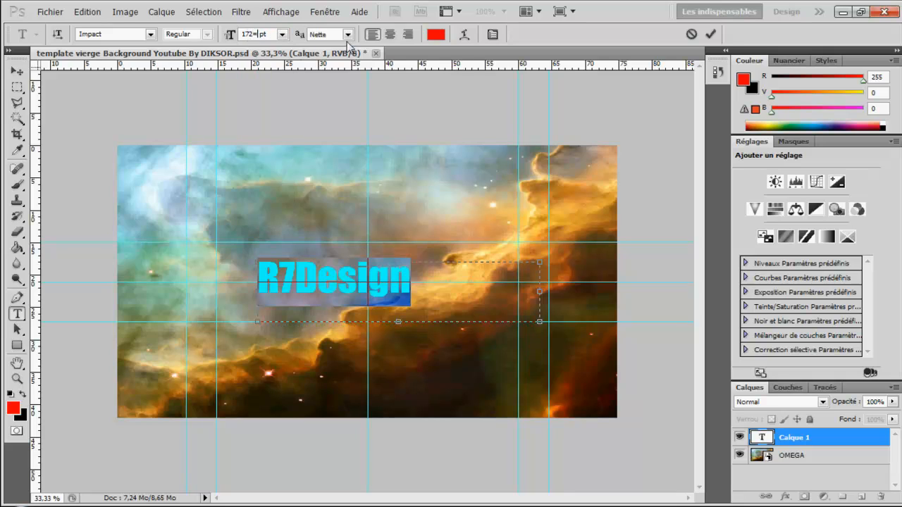
{"action": "key", "text": "BackSpace"}
{"action": "key", "text": "BackSpace"}
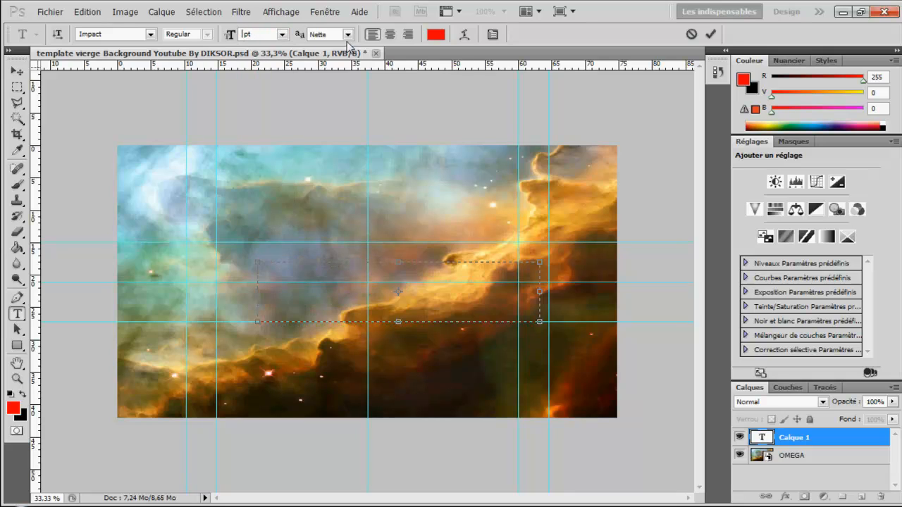
{"action": "type", "text": "00"}
{"action": "key", "text": "BackSpace"}
{"action": "key", "text": "BackSpace"}
{"action": "type", "text": "200"}
{"action": "left_click", "coordinate": [460, 291]}
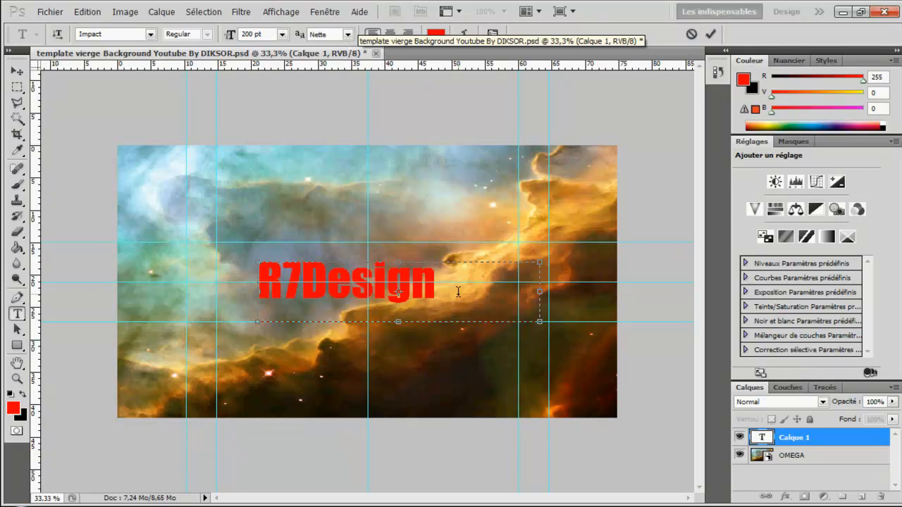
Enlarge the whole R7Design text to 230 pt and move it slightly upward on the banner
{"action": "double_click", "coordinate": [243, 34]}
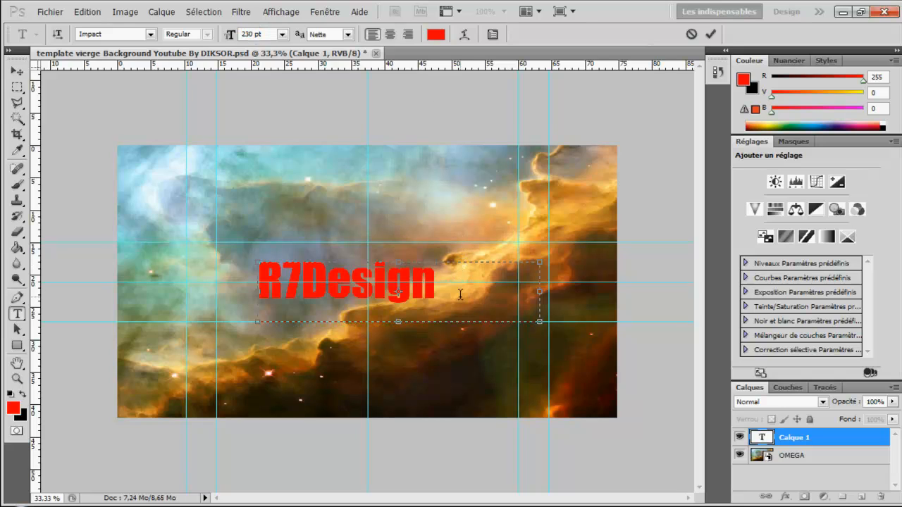
{"action": "left_click_drag", "start_coordinate": [459, 294], "coordinate": [218, 275]}
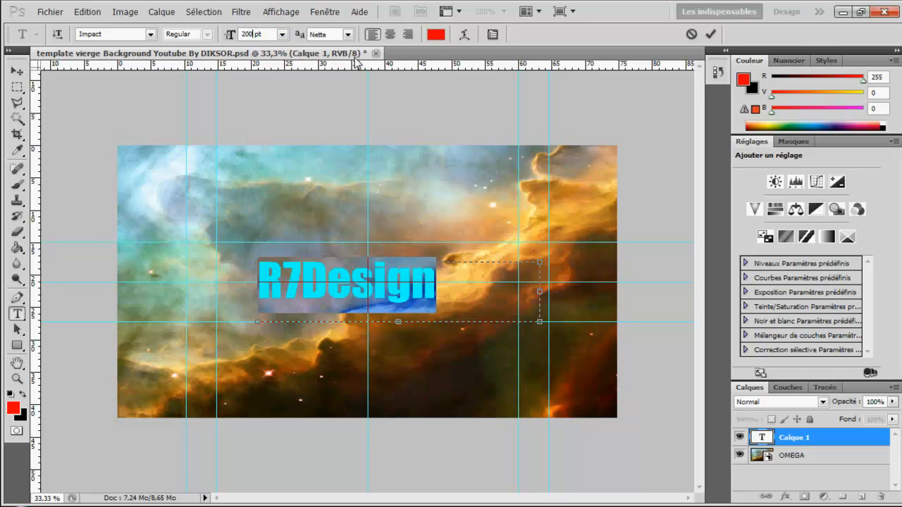
{"action": "type", "text": "230"}
{"action": "key", "text": "Return"}
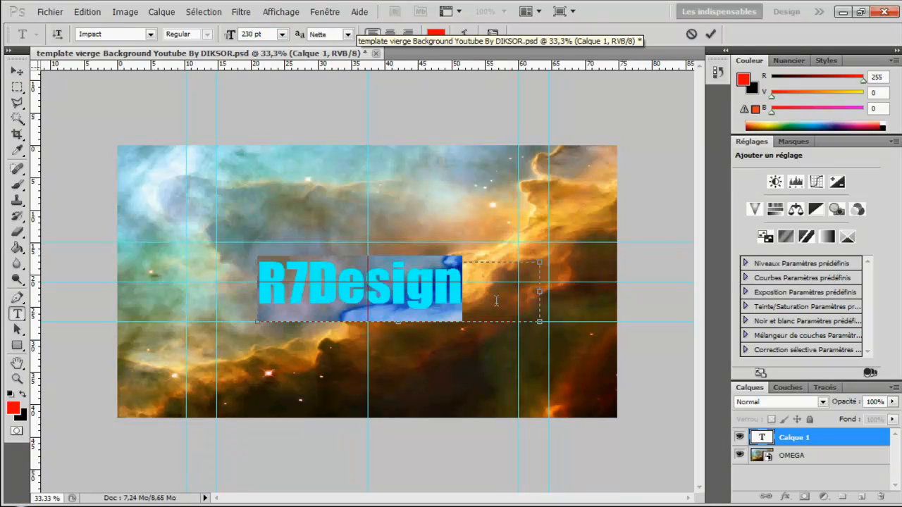
{"action": "left_click", "coordinate": [491, 290]}
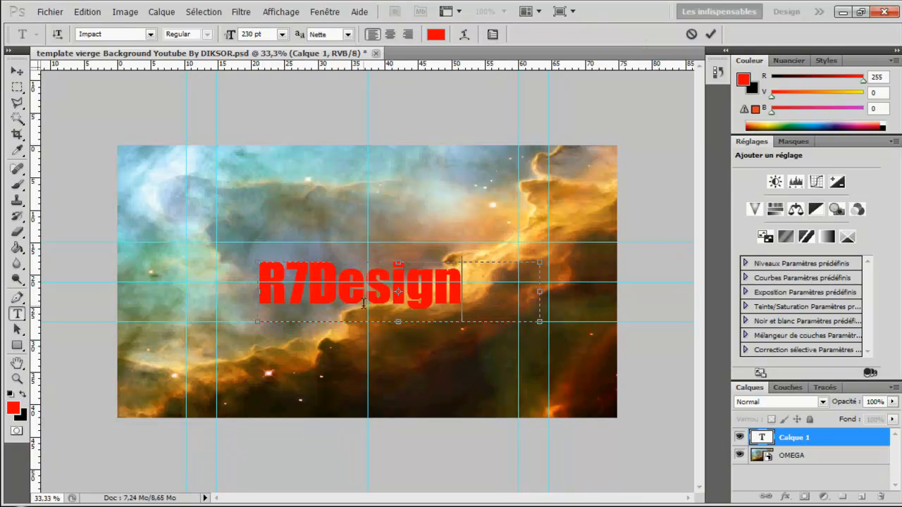
{"action": "left_click", "coordinate": [17, 71]}
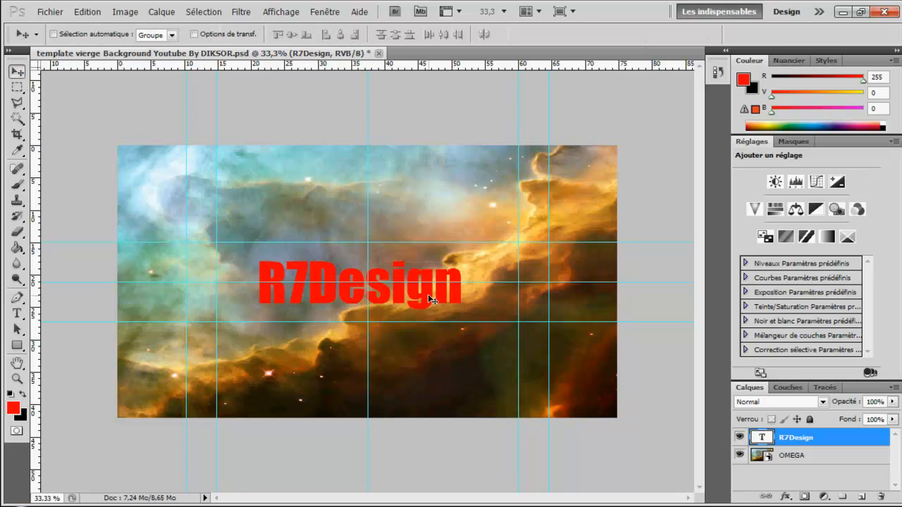
{"action": "left_click_drag", "start_coordinate": [416, 279], "coordinate": [413, 261]}
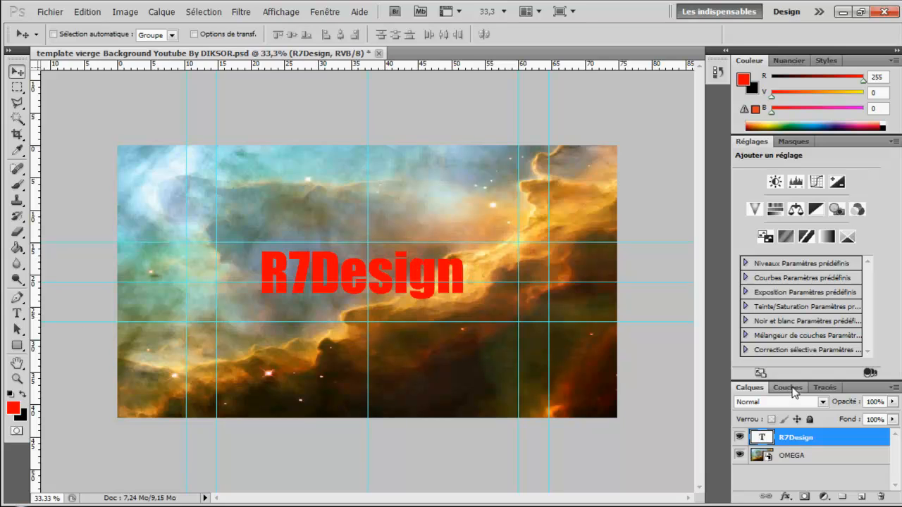
Add a drop shadow (Ombre portée) to the R7Design layer with a 35° angle and a distance of 17 px
{"action": "double_click", "coordinate": [839, 442]}
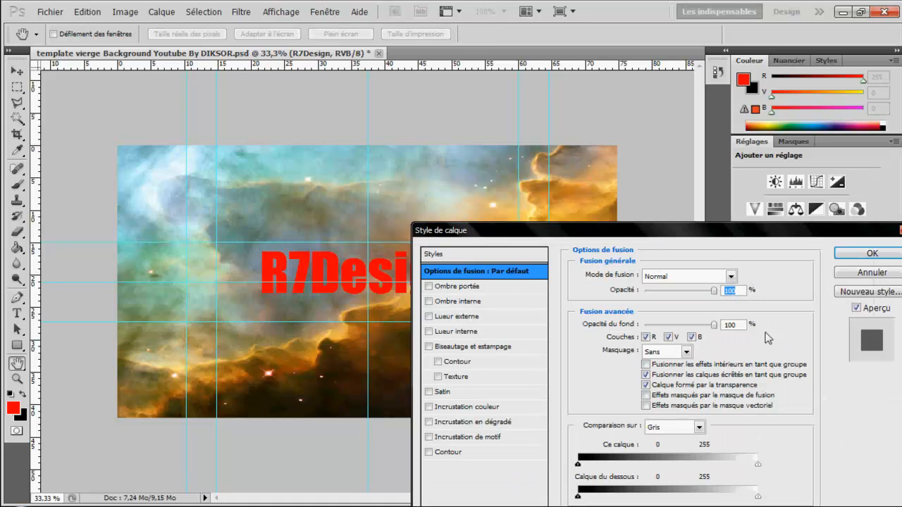
{"action": "left_click_drag", "start_coordinate": [712, 227], "coordinate": [634, 185]}
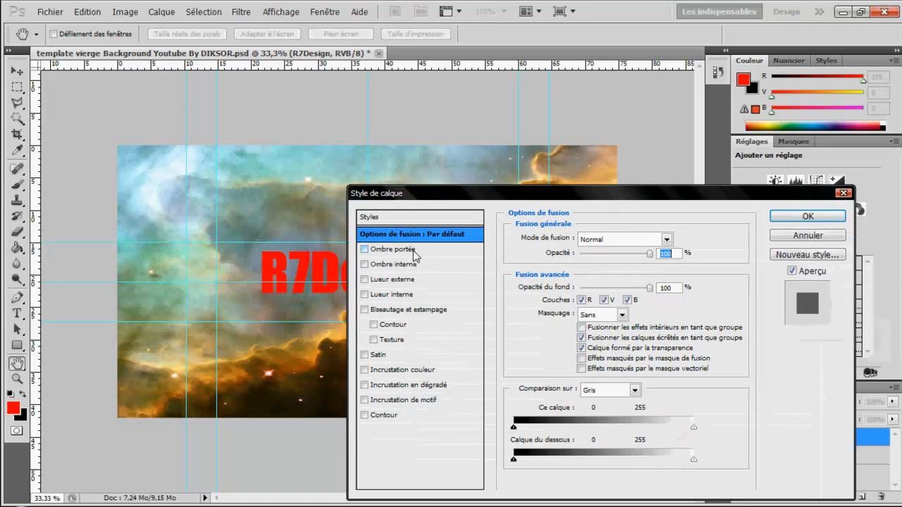
{"action": "left_click", "coordinate": [389, 250]}
{"action": "left_click_drag", "start_coordinate": [509, 198], "coordinate": [669, 165]}
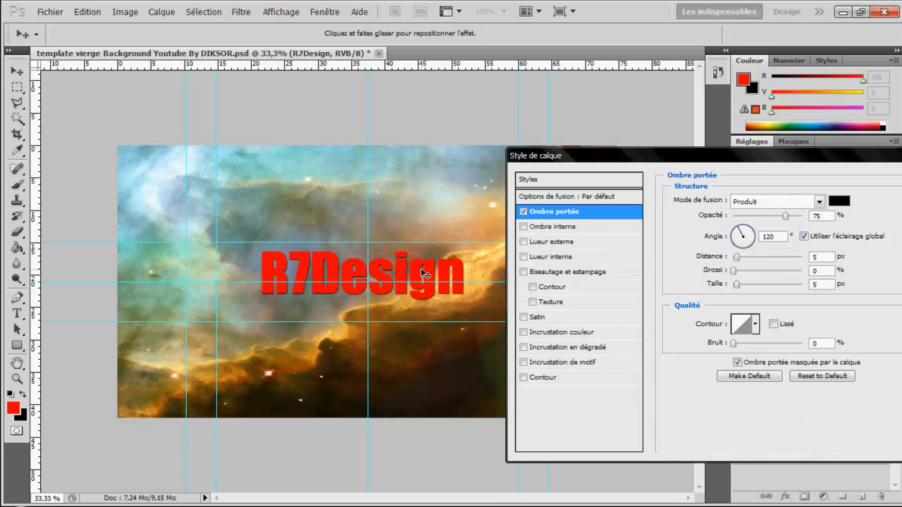
{"action": "mouse_move", "coordinate": [427, 272]}
{"action": "left_mouse_down"}
{"action": "mouse_move", "coordinate": [435, 270]}
{"action": "mouse_move", "coordinate": [426, 277]}
{"action": "left_mouse_up"}
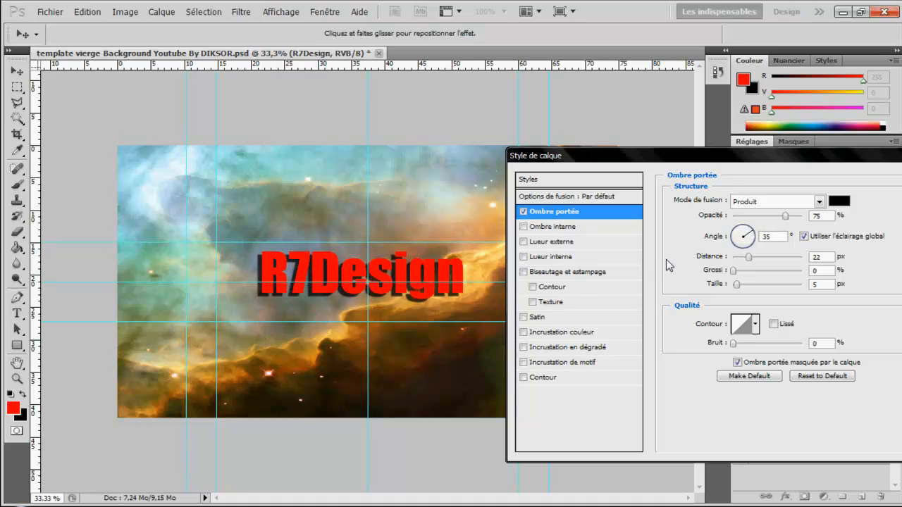
{"action": "left_click_drag", "start_coordinate": [748, 262], "coordinate": [746, 261]}
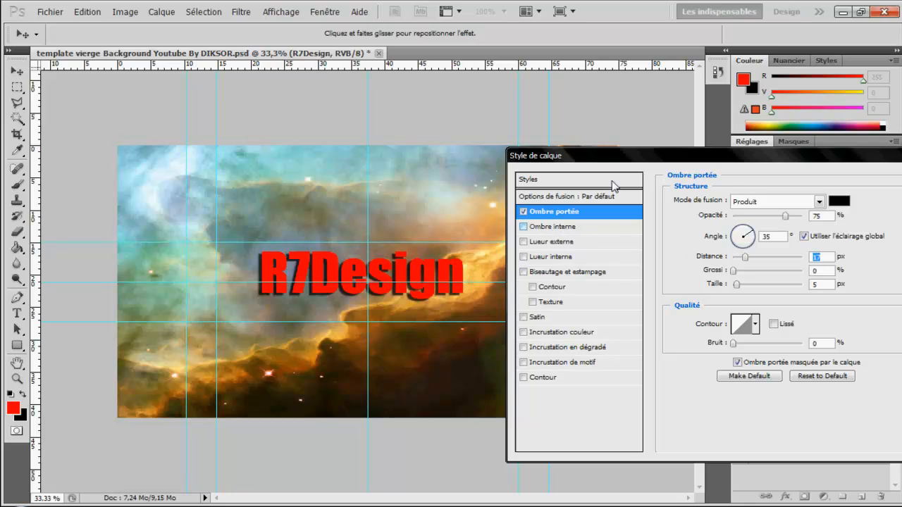
{"action": "left_click_drag", "start_coordinate": [612, 163], "coordinate": [591, 149]}
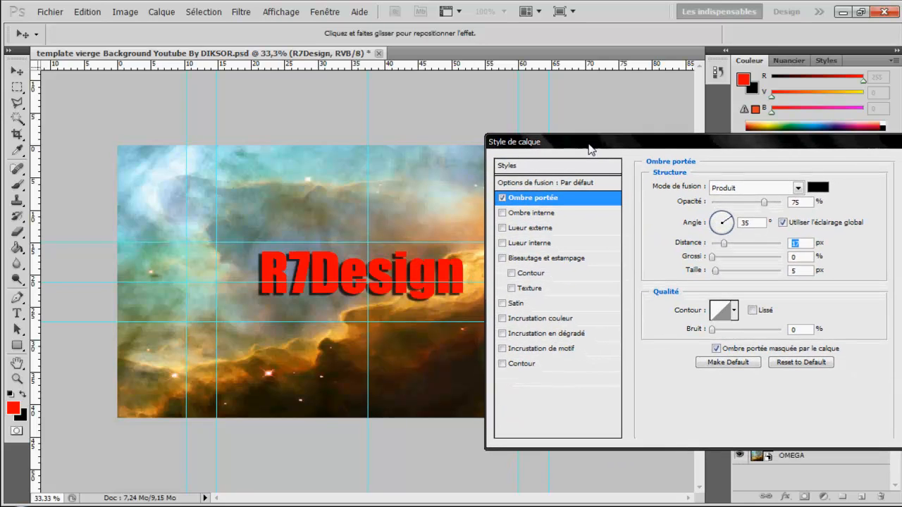
Add Biseautage et estampage to the R7Design layer with the Ciselage marqué technique and a size of 7 px
{"action": "left_click", "coordinate": [531, 260]}
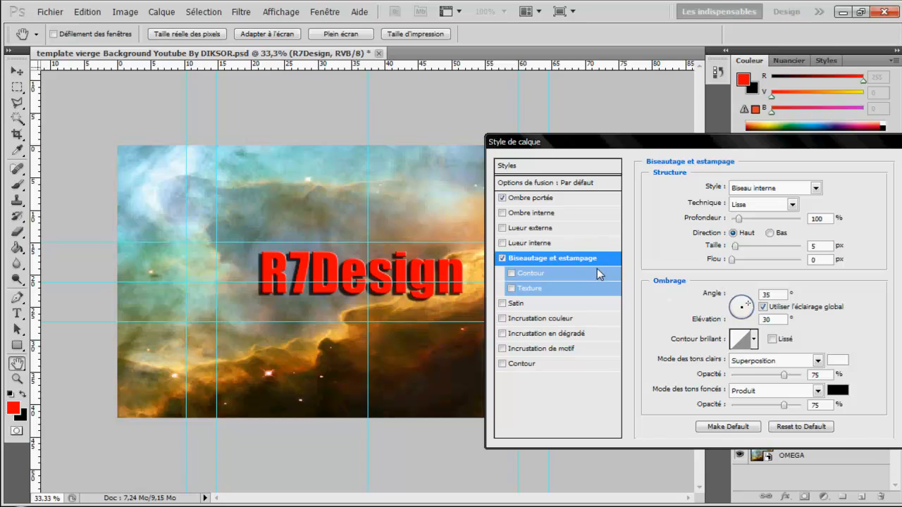
{"action": "left_click", "coordinate": [749, 205]}
{"action": "left_click", "coordinate": [749, 206]}
{"action": "left_click", "coordinate": [760, 207]}
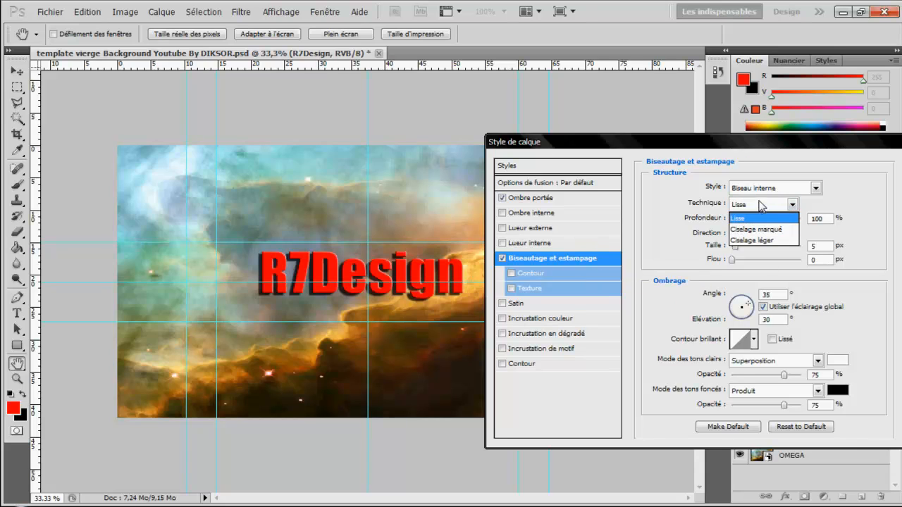
{"action": "left_click", "coordinate": [781, 231]}
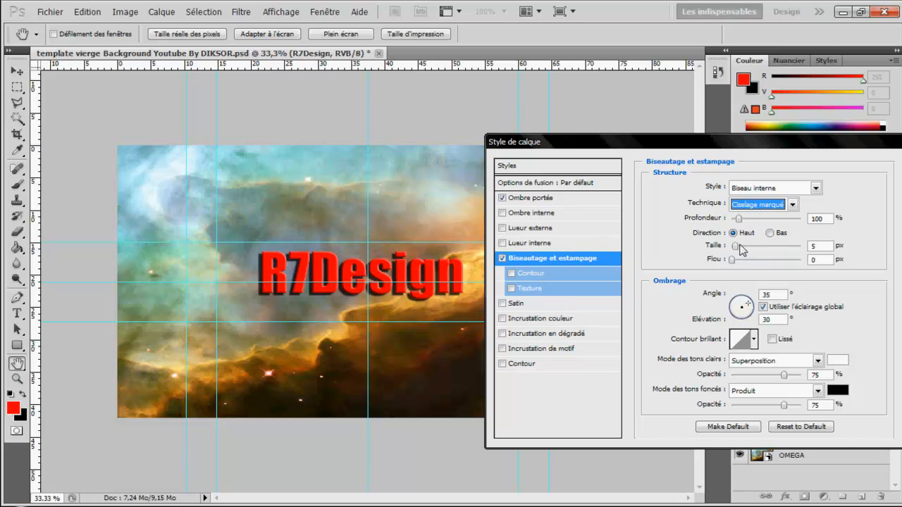
{"action": "left_click_drag", "start_coordinate": [738, 254], "coordinate": [738, 253]}
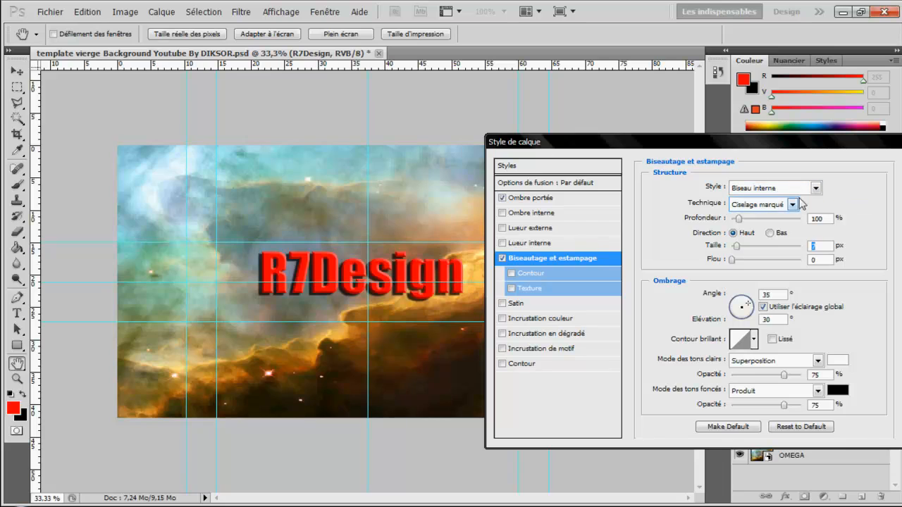
Set the bevel style of the R7Design layer to Estampage
{"action": "left_click", "coordinate": [785, 190]}
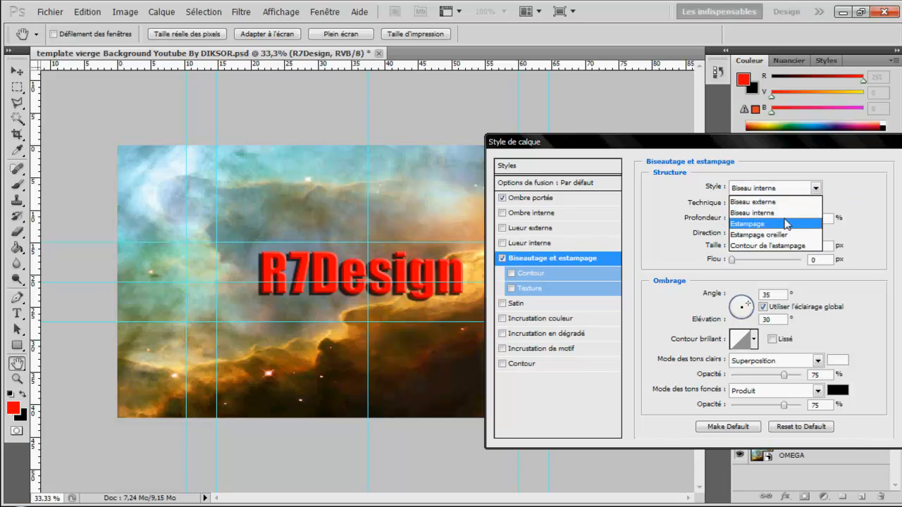
{"action": "left_click", "coordinate": [787, 224]}
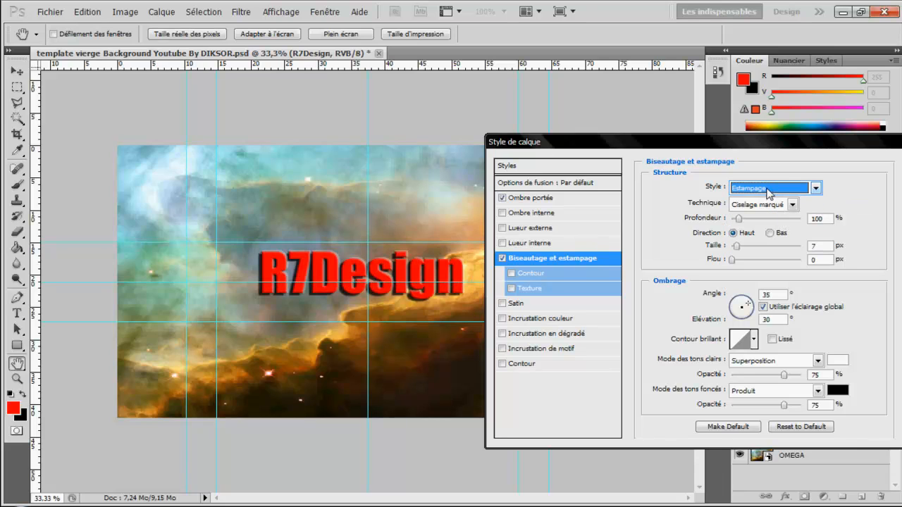
{"action": "left_click", "coordinate": [769, 189]}
{"action": "left_click", "coordinate": [765, 225]}
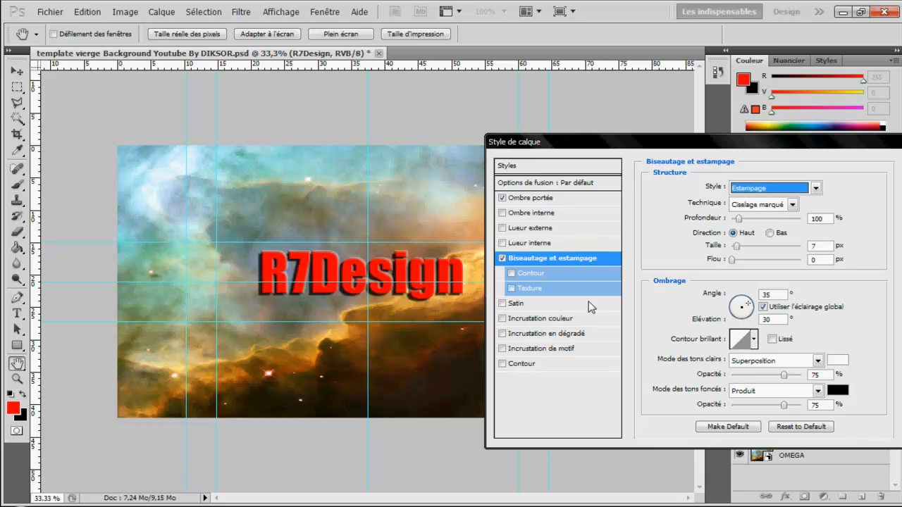
Try the Estampage oreiller and Contour de l'estampage bevel styles, and switch back to Estampage
{"action": "left_click", "coordinate": [767, 190]}
{"action": "left_click", "coordinate": [770, 233]}
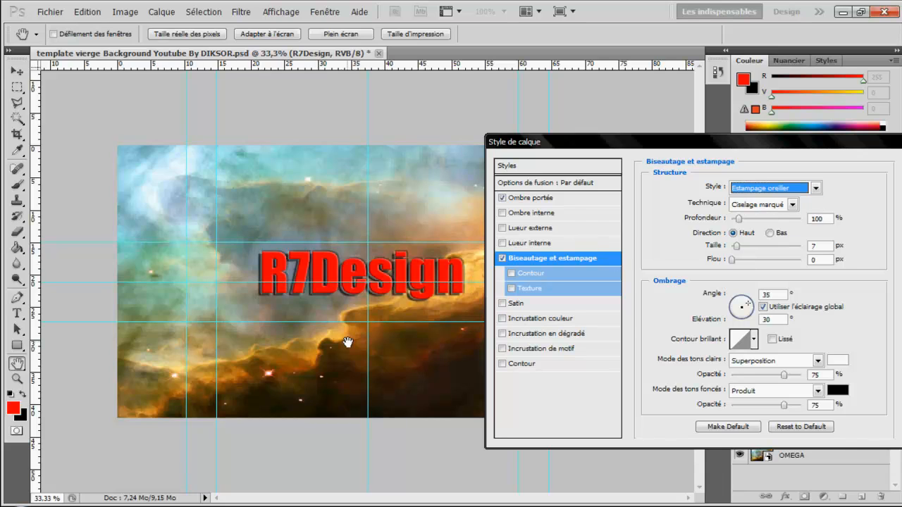
{"action": "left_click", "coordinate": [764, 191]}
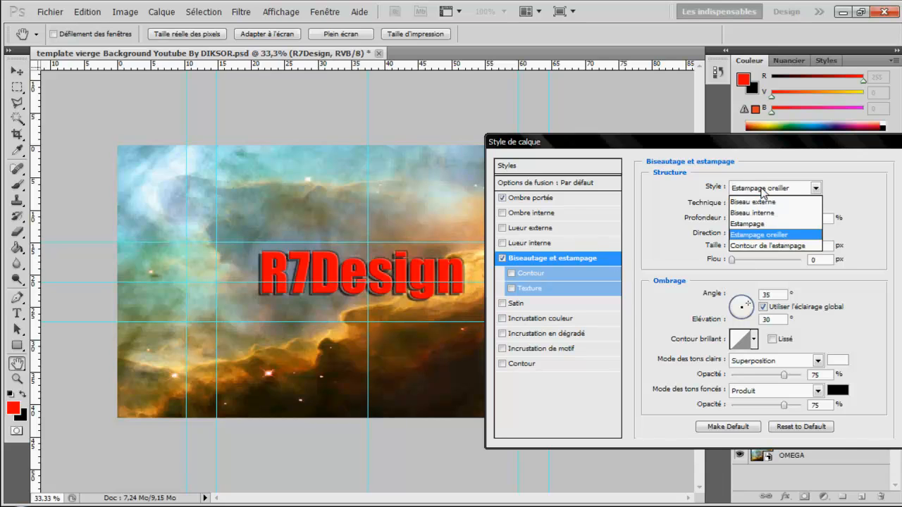
{"action": "left_click", "coordinate": [764, 245]}
{"action": "left_click", "coordinate": [756, 184]}
{"action": "left_click", "coordinate": [756, 237]}
{"action": "left_click", "coordinate": [759, 189]}
{"action": "left_click", "coordinate": [754, 225]}
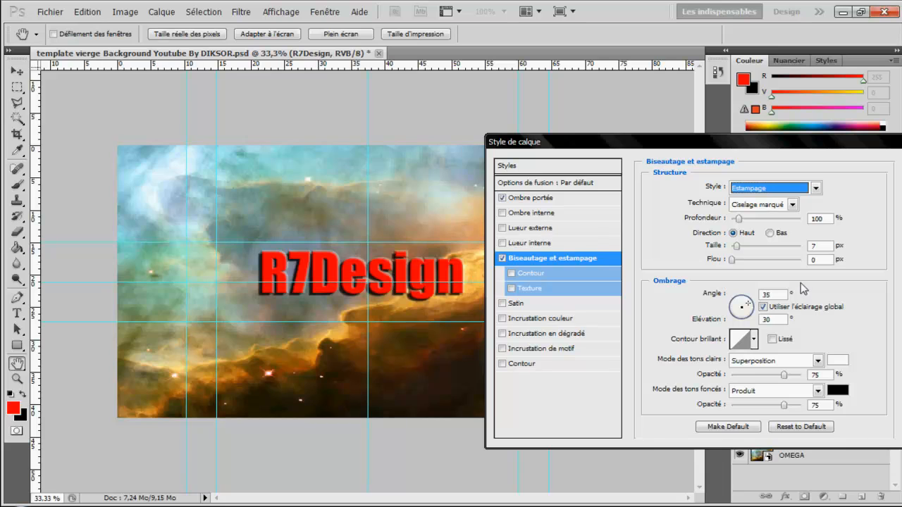
Enable the colour overlay (Incrustation couleur) on the R7Design layer, keeping the Normal blend mode
{"action": "left_click", "coordinate": [558, 321]}
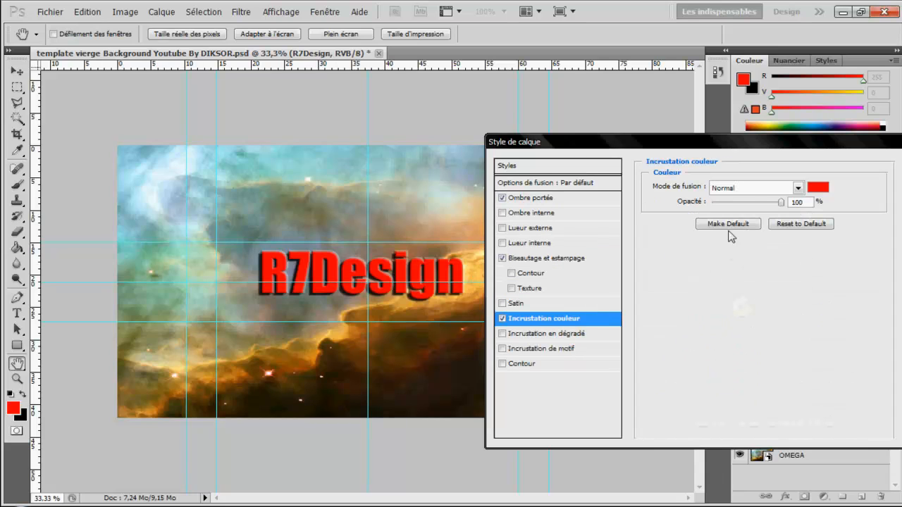
{"action": "left_click", "coordinate": [803, 188]}
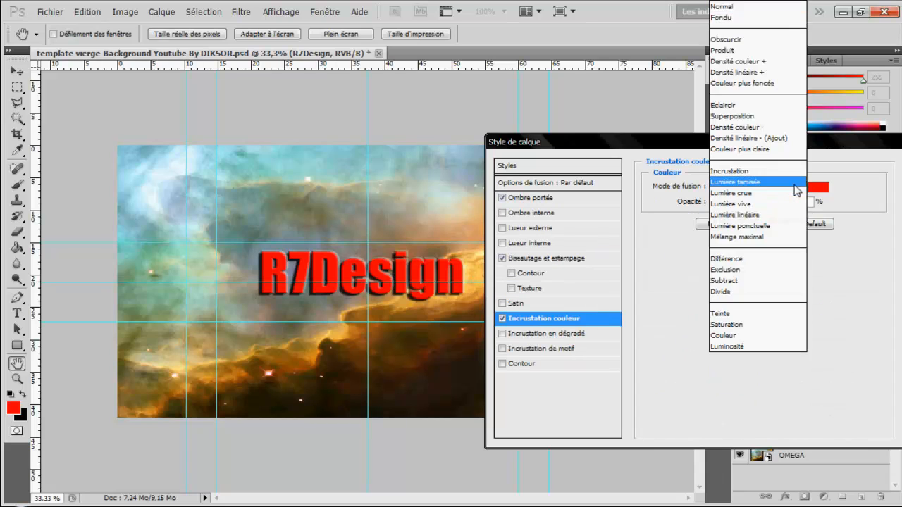
{"action": "left_click", "coordinate": [858, 173]}
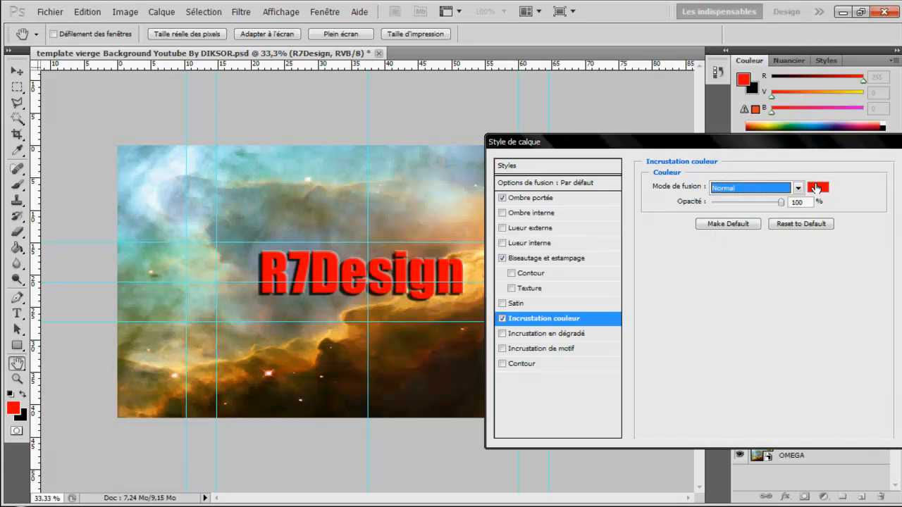
Try dark red a60000 as the overlay colour, and set it back to pure red ff0000
{"action": "left_click", "coordinate": [818, 187]}
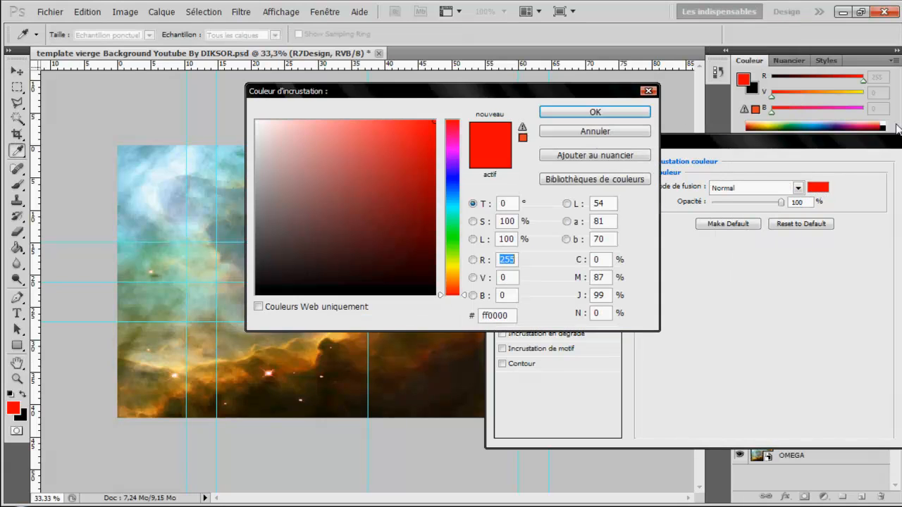
{"action": "mouse_move", "coordinate": [432, 139]}
{"action": "left_mouse_down"}
{"action": "mouse_move", "coordinate": [480, 132]}
{"action": "mouse_move", "coordinate": [487, 181]}
{"action": "left_mouse_up"}
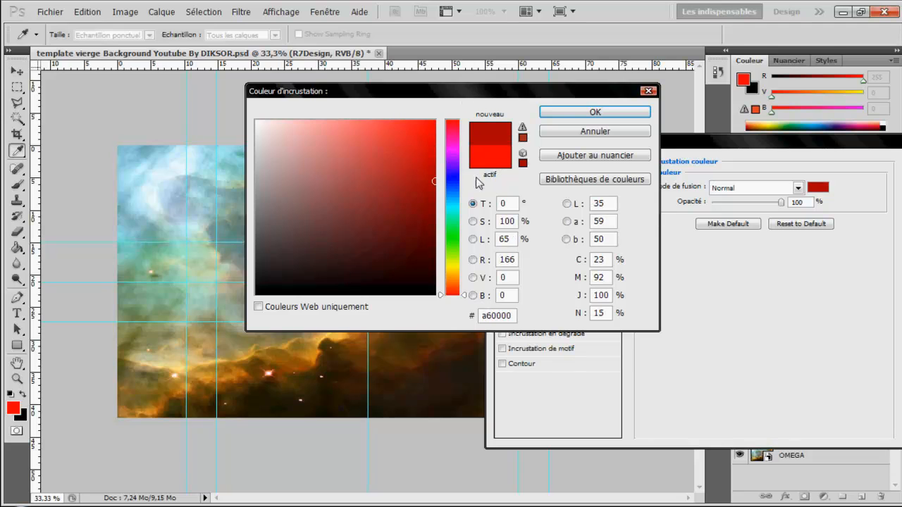
{"action": "left_click", "coordinate": [557, 112]}
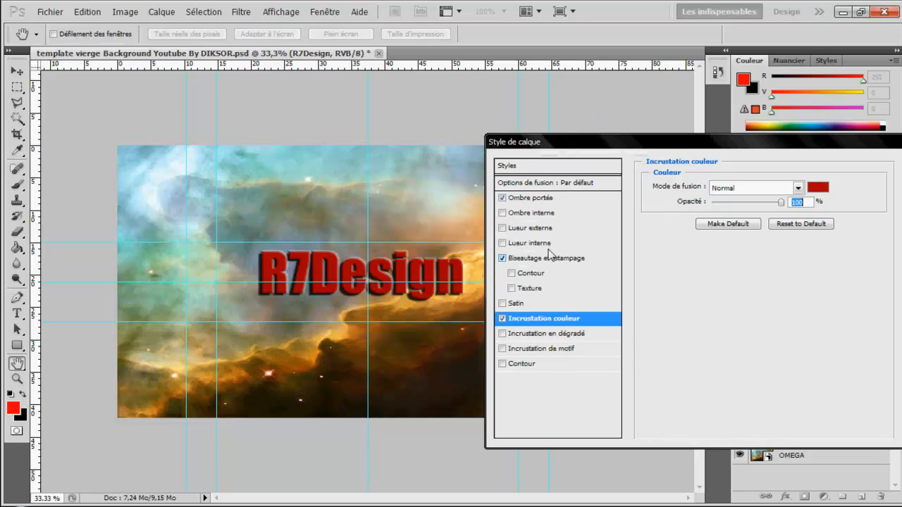
{"action": "left_click", "coordinate": [818, 188]}
{"action": "type", "text": "255"}
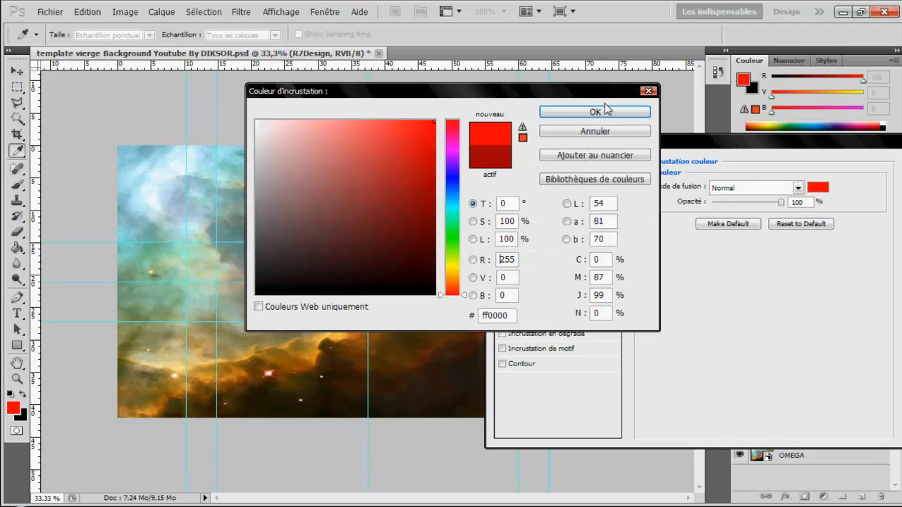
{"action": "left_click", "coordinate": [599, 112]}
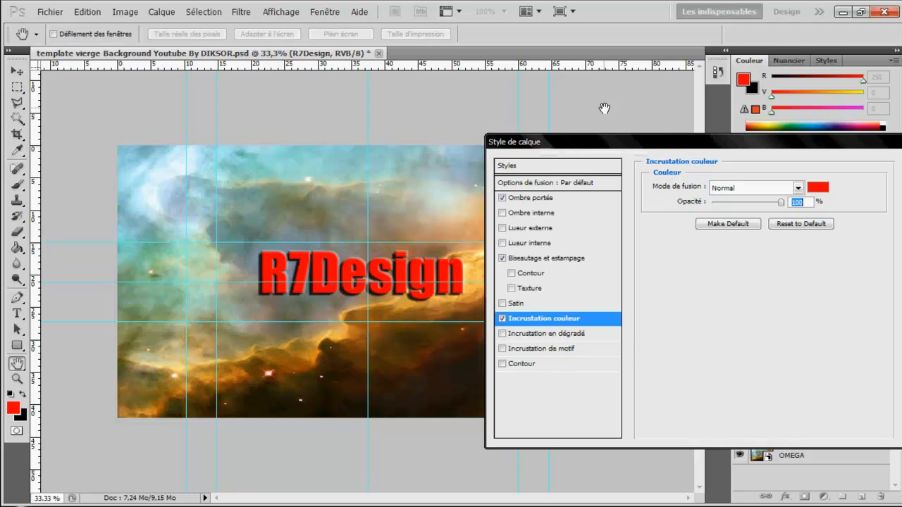
Enable the gradient overlay (Incrustation en dégradé) on the R7Design layer with the black-to-white Deux couleurs gradient, and apply the layer style
{"action": "left_click", "coordinate": [552, 334]}
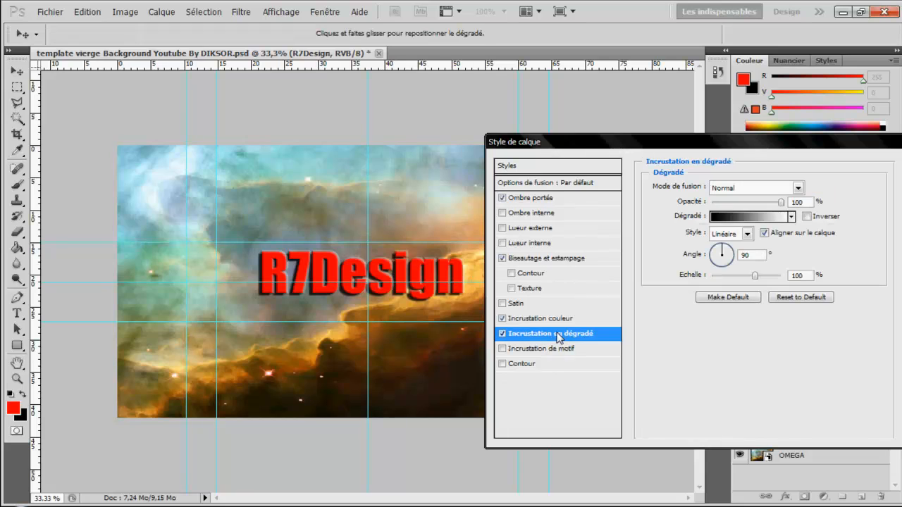
{"action": "left_click", "coordinate": [757, 221]}
{"action": "left_click", "coordinate": [708, 129]}
{"action": "left_click_drag", "start_coordinate": [685, 149], "coordinate": [603, 140]}
{"action": "left_click", "coordinate": [709, 207]}
{"action": "left_click", "coordinate": [661, 207]}
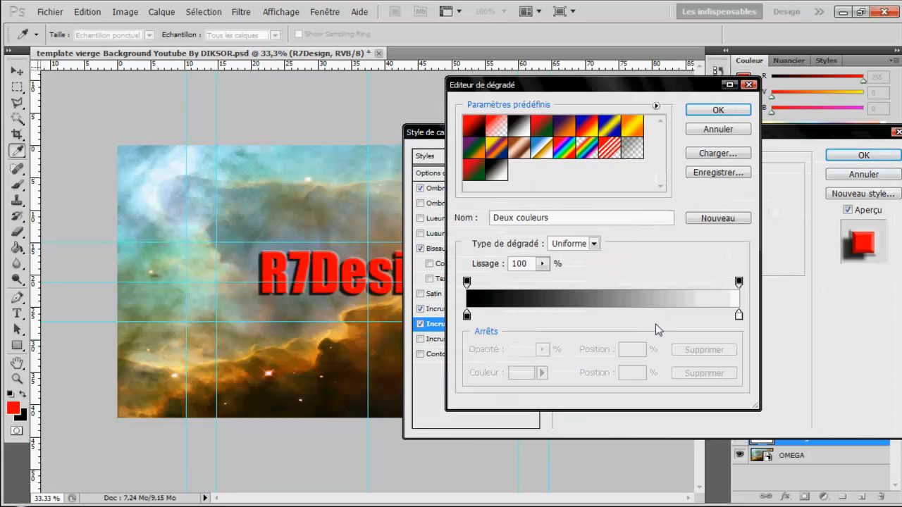
{"action": "left_click", "coordinate": [718, 110]}
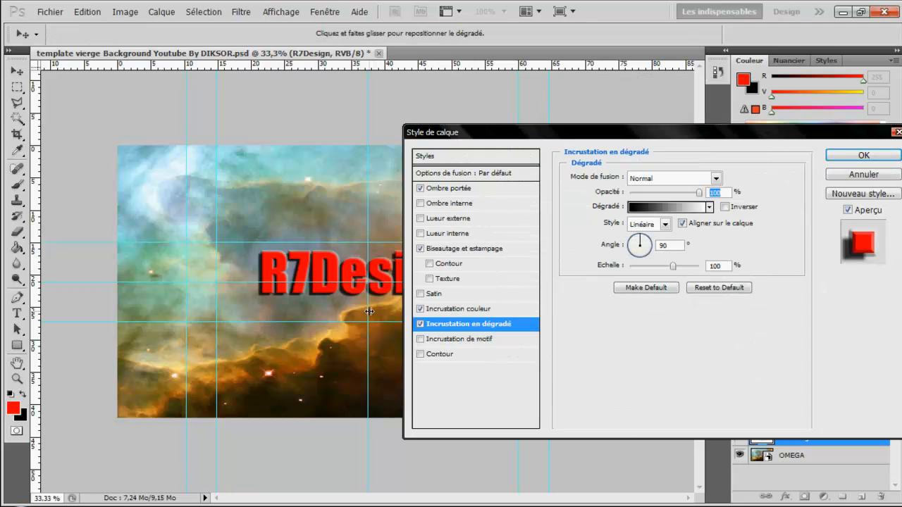
{"action": "left_click", "coordinate": [881, 155]}
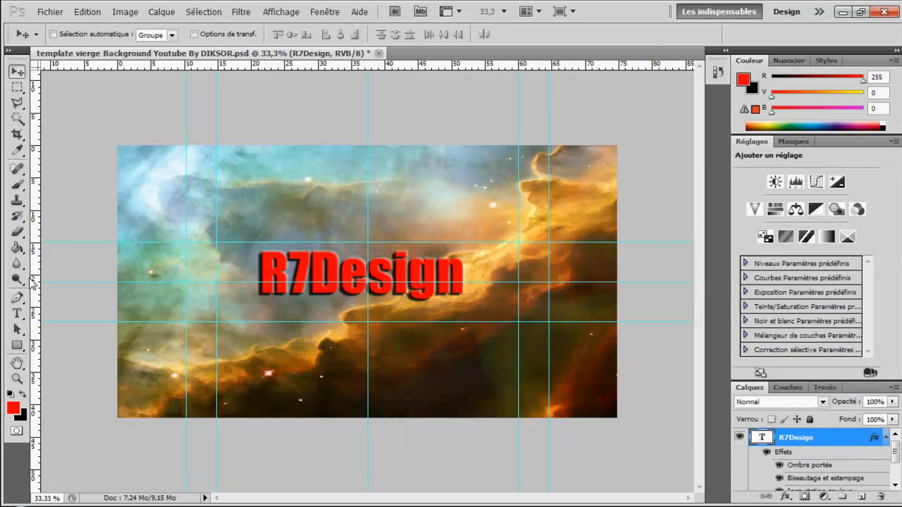
Hide and restore the R7Design layer's effects for comparison, and shift the title slightly right to centre it on the middle vertical guide
{"action": "left_click", "coordinate": [768, 452]}
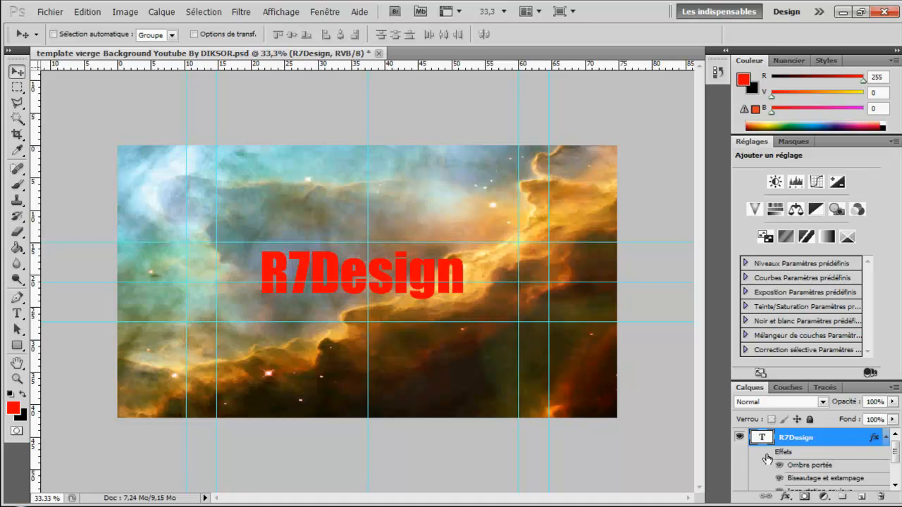
{"action": "left_click", "coordinate": [766, 455]}
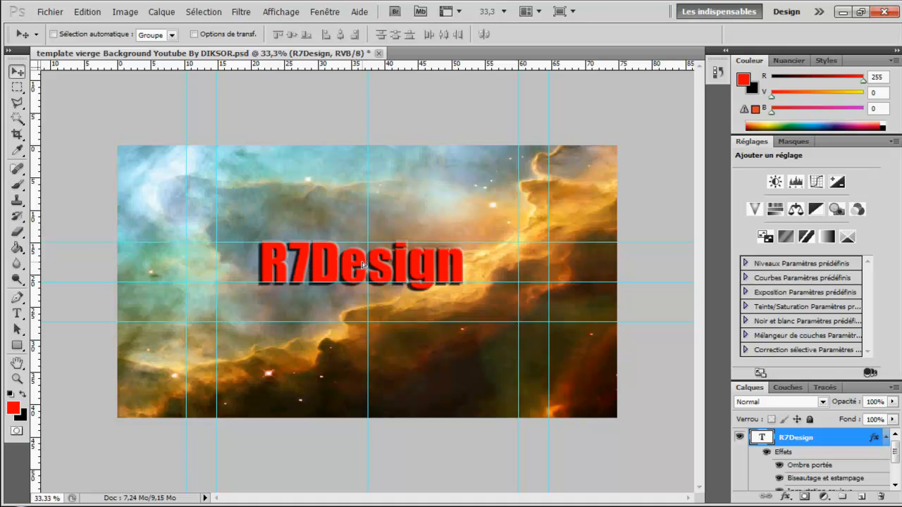
{"action": "left_click_drag", "start_coordinate": [362, 267], "coordinate": [368, 269]}
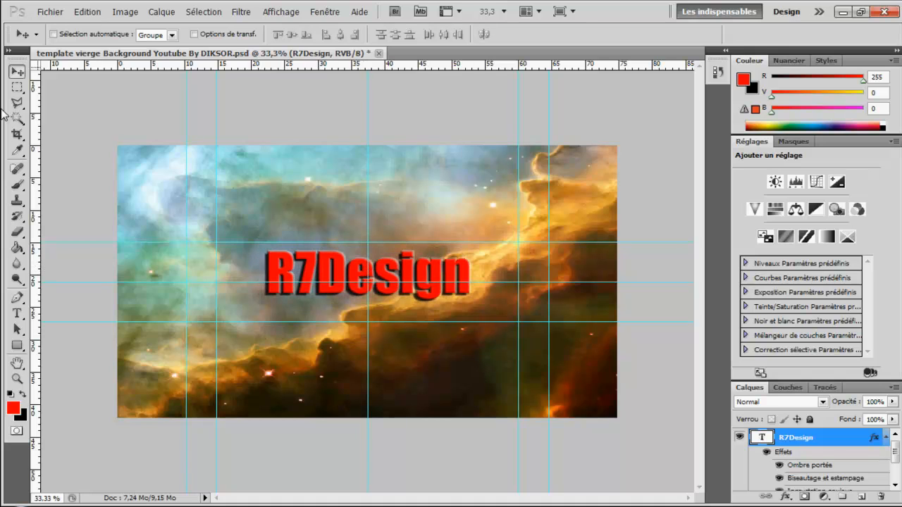
{"action": "left_click", "coordinate": [17, 313]}
{"action": "left_click_drag", "start_coordinate": [246, 311], "coordinate": [569, 356]}
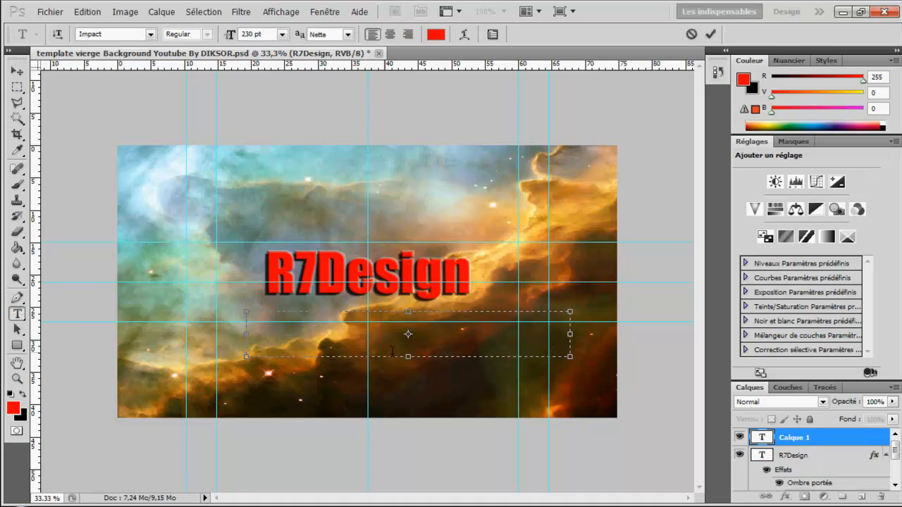
{"action": "left_click", "coordinate": [282, 34]}
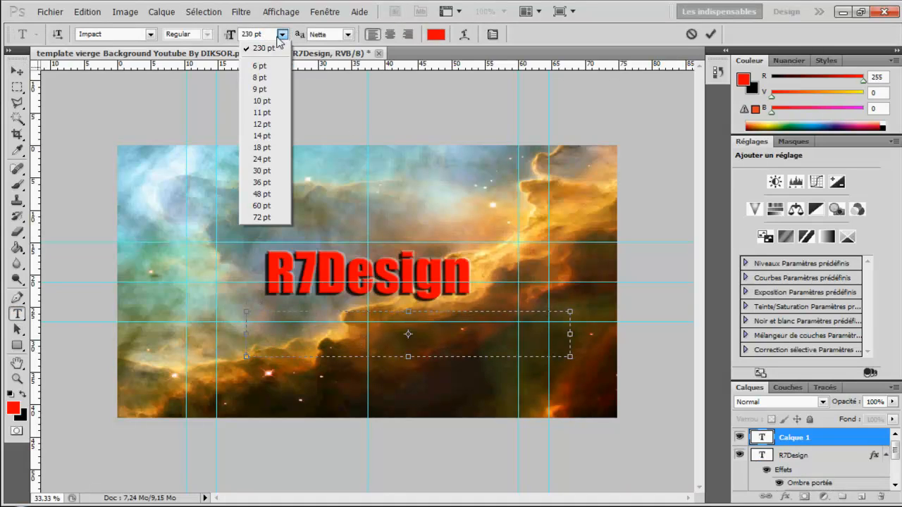
{"action": "left_click", "coordinate": [252, 35]}
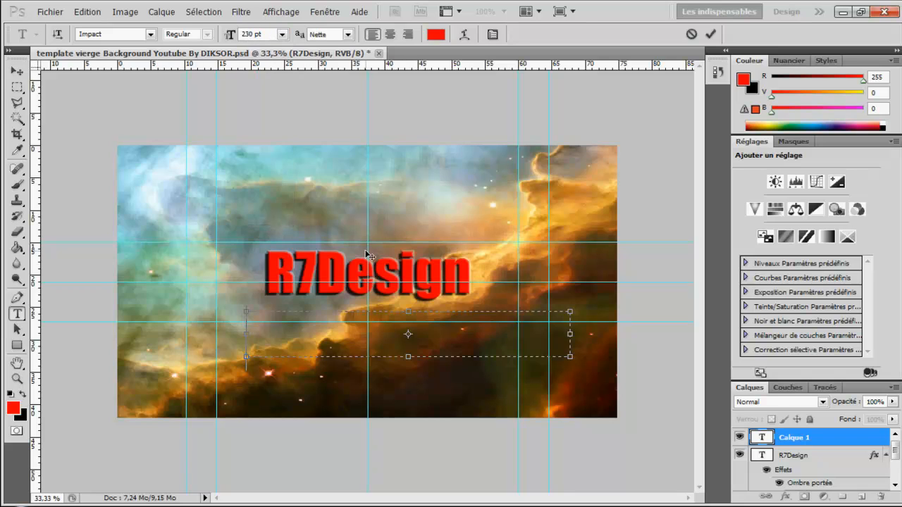
{"action": "left_click", "coordinate": [803, 460]}
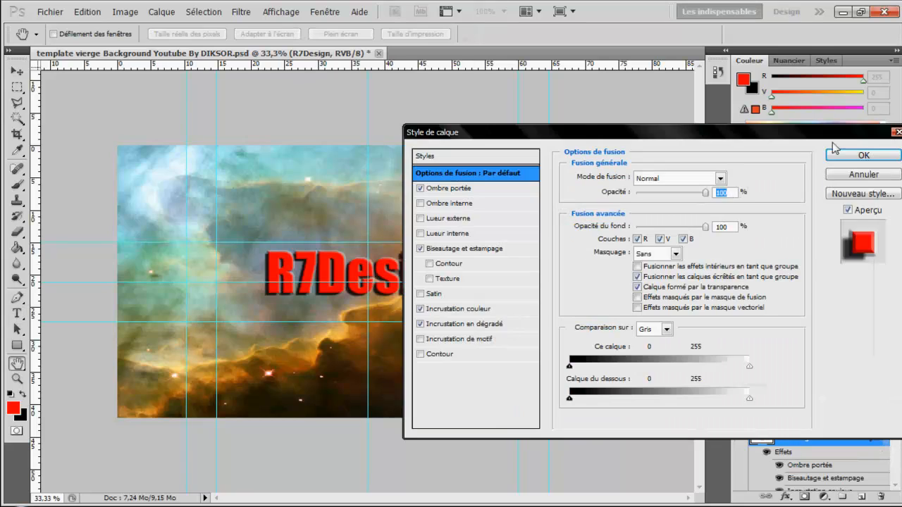
{"action": "left_click", "coordinate": [861, 155]}
Draw a text box below the R7Design title and write "Tutoriels Astuces" in it in red Impact at 150 pt
{"action": "left_click_drag", "start_coordinate": [246, 306], "coordinate": [555, 356]}
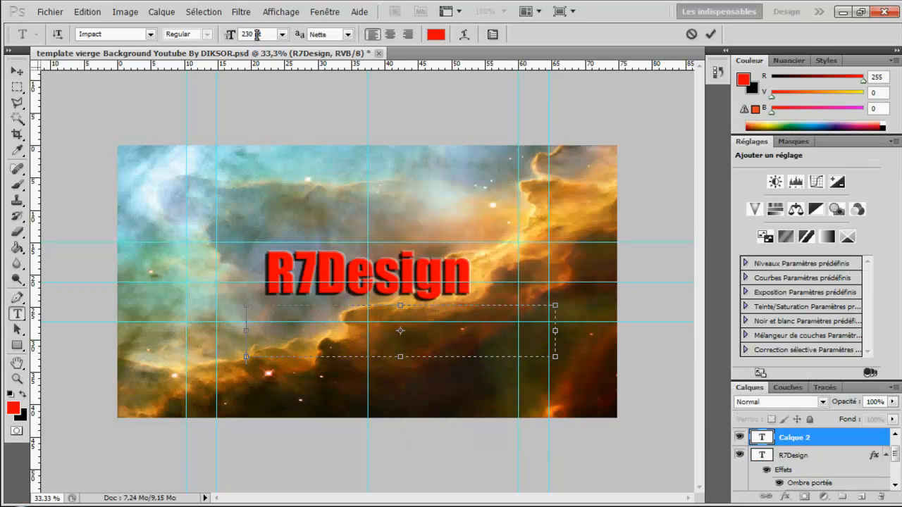
{"action": "left_click", "coordinate": [233, 36]}
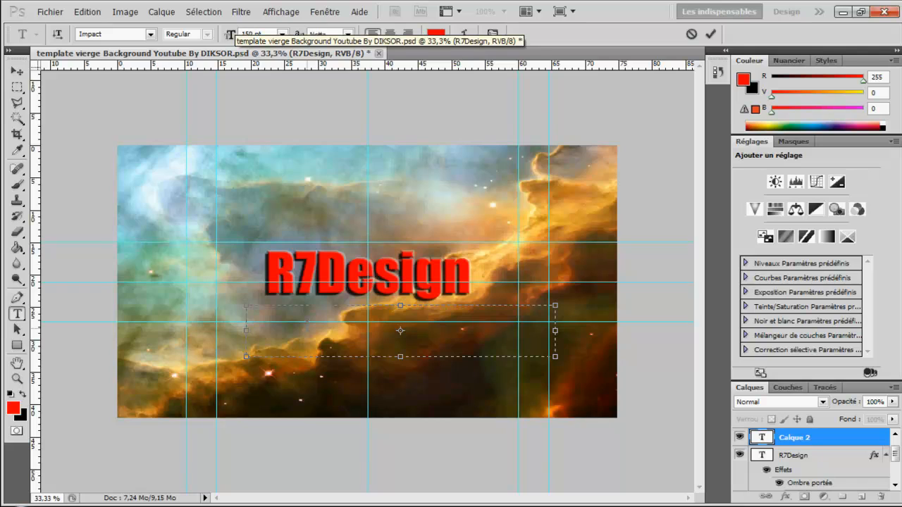
{"action": "type", "text": "Tutori"}
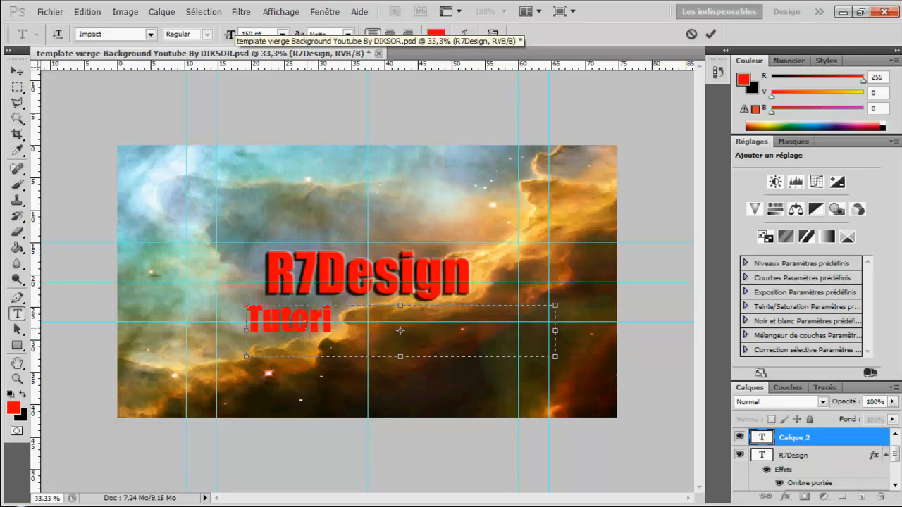
{"action": "type", "text": "els"}
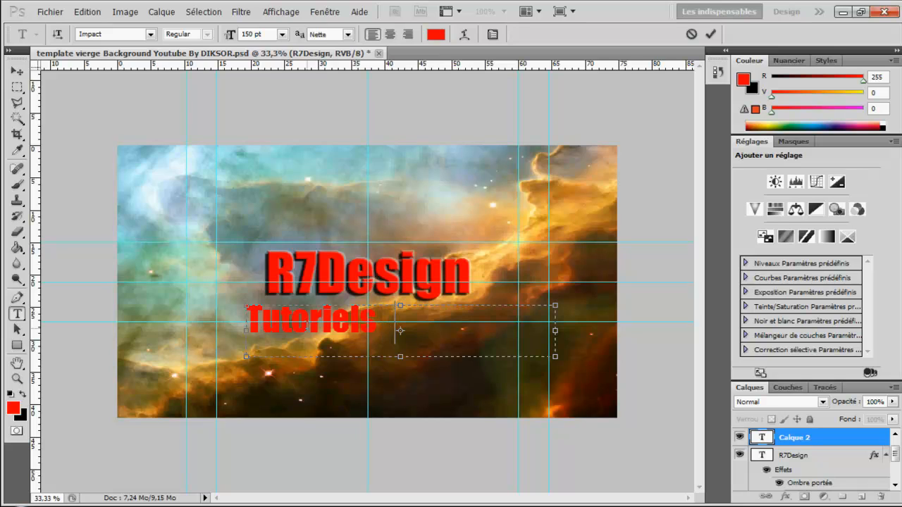
{"action": "type", "text": "    Astuces"}
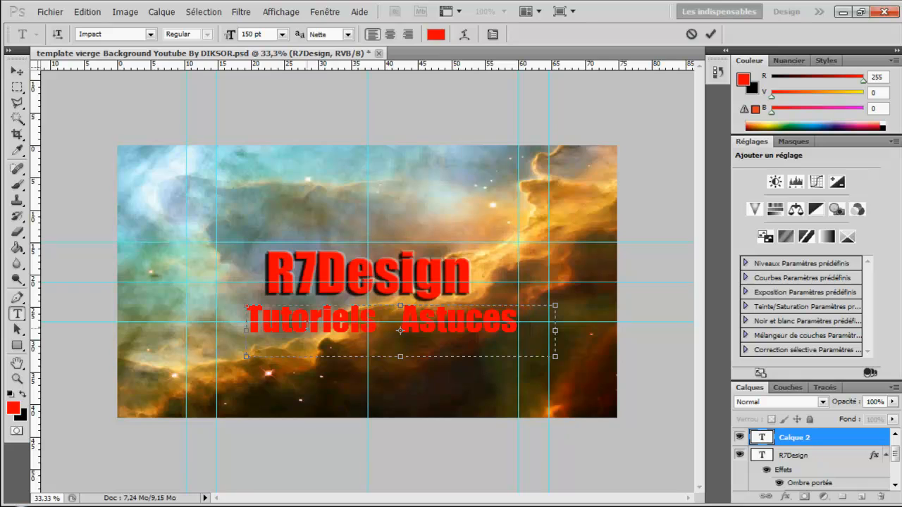
Set the font size of the whole "Tutoriels Astuces" text to 100 pt
{"action": "left_click_drag", "start_coordinate": [535, 327], "coordinate": [253, 310]}
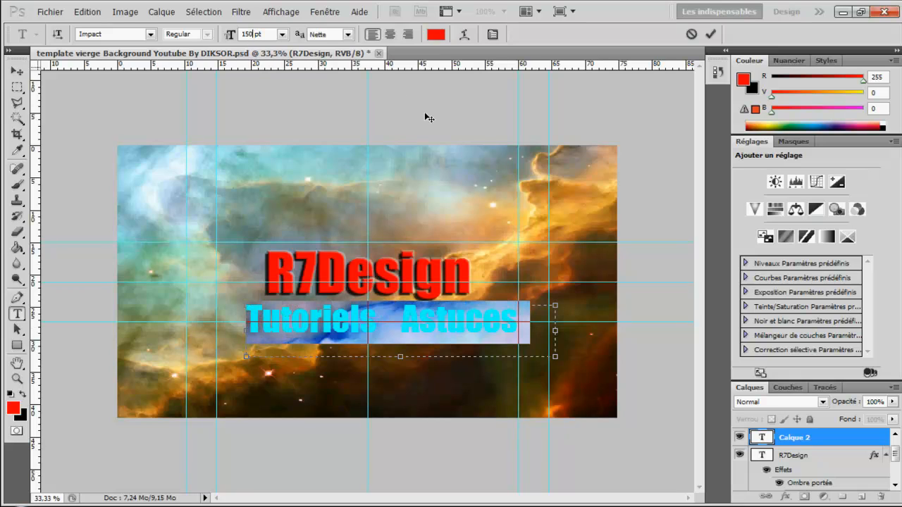
{"action": "key", "text": "BackSpace"}
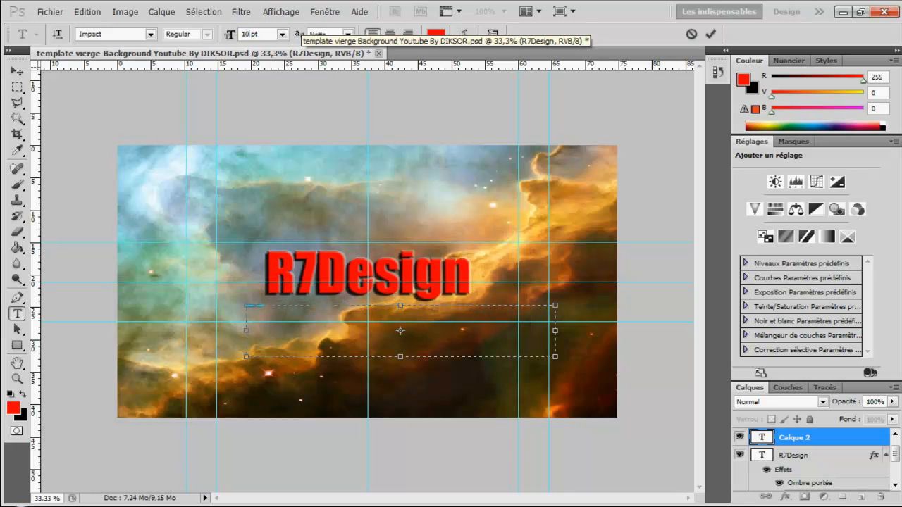
{"action": "type", "text": "00"}
Add the word "SpeedArt", with a capital A, at the end of the tagline after "Astuces"
{"action": "left_click", "coordinate": [455, 332]}
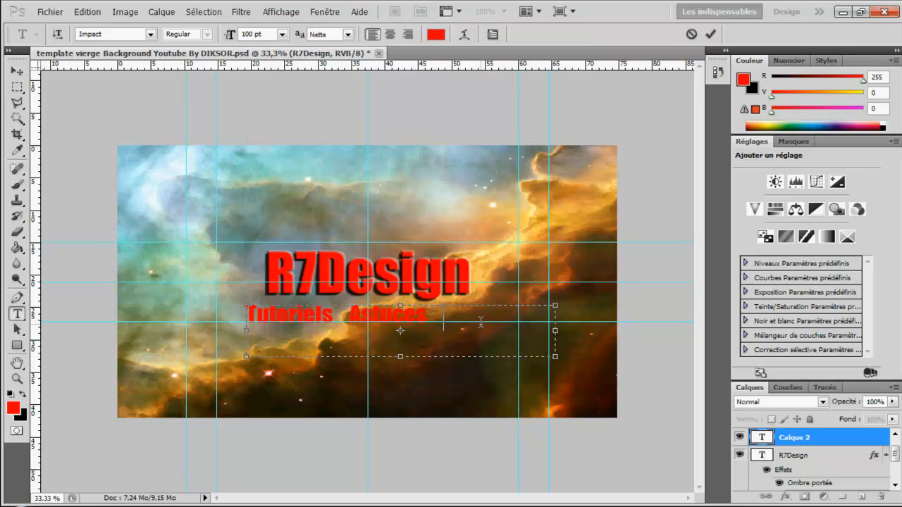
{"action": "type", "text": "Speed"}
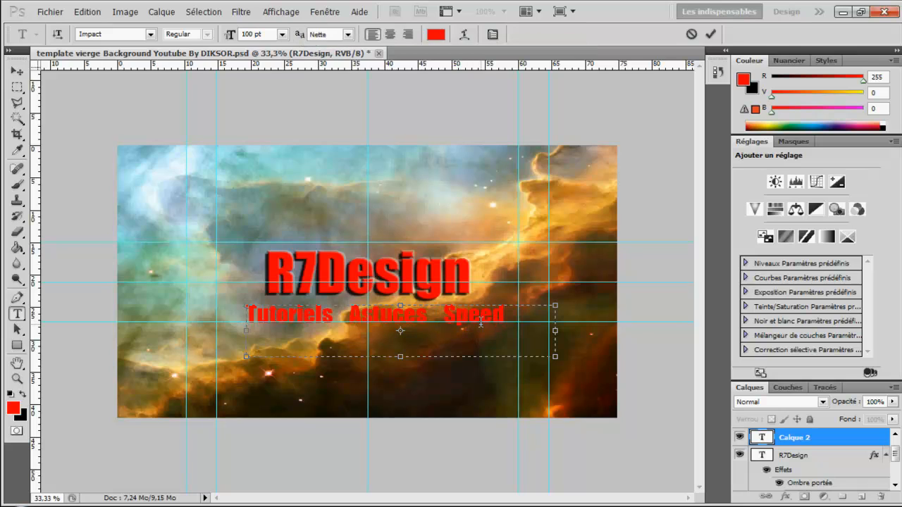
{"action": "type", "text": "ar"}
{"action": "key", "text": "shift+Left"}
{"action": "key", "text": "shift+Left"}
{"action": "key", "text": "shift+Left"}
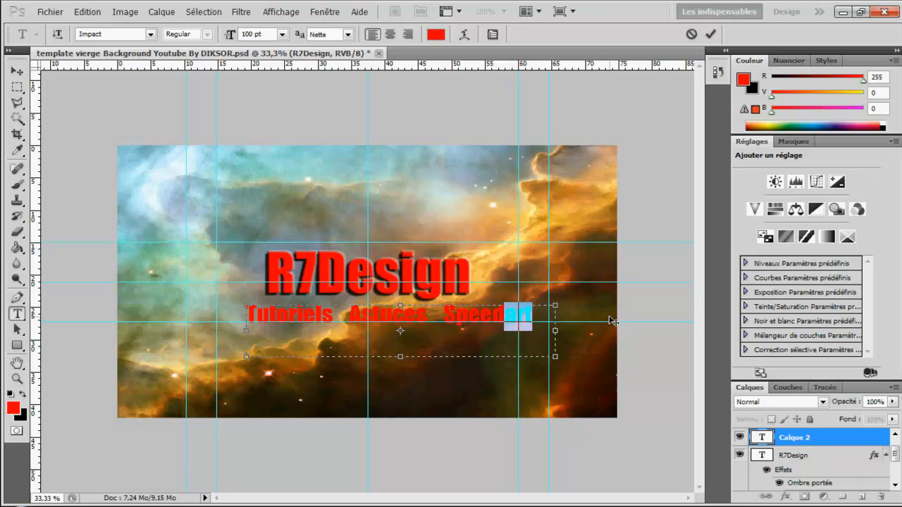
{"action": "type", "text": "A"}
{"action": "key", "text": "BackSpace"}
{"action": "key", "text": "BackSpace"}
{"action": "type", "text": "a"}
{"action": "key", "text": "BackSpace"}
{"action": "type", "text": "Art"}
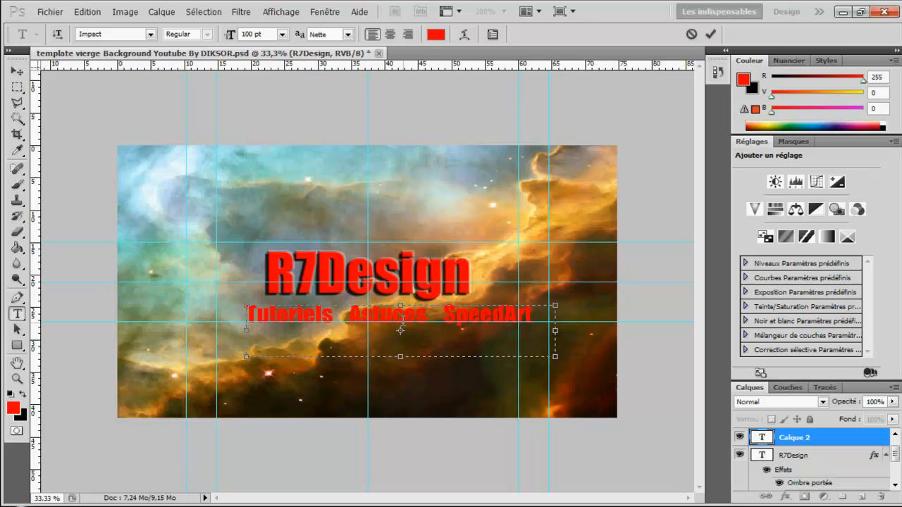
Move the tagline up and left to sit close beneath the title, and shift the R7Design title slightly left above it
{"action": "left_click", "coordinate": [17, 71]}
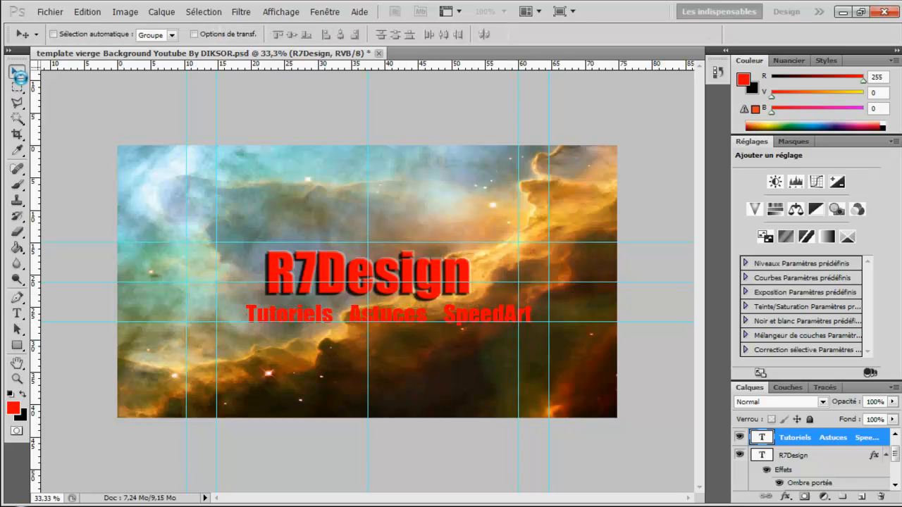
{"action": "left_click_drag", "start_coordinate": [399, 318], "coordinate": [389, 314]}
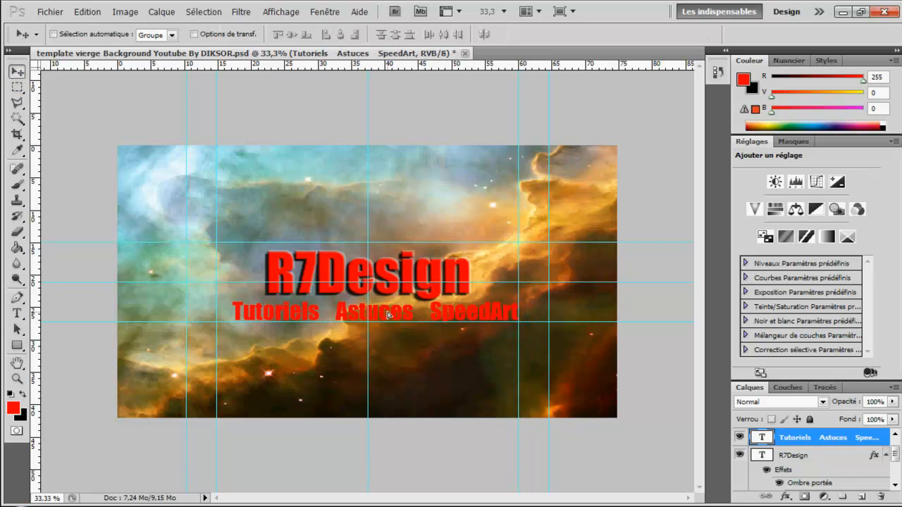
{"action": "left_click_drag", "start_coordinate": [365, 269], "coordinate": [368, 270]}
{"action": "left_click_drag", "start_coordinate": [390, 313], "coordinate": [387, 313]}
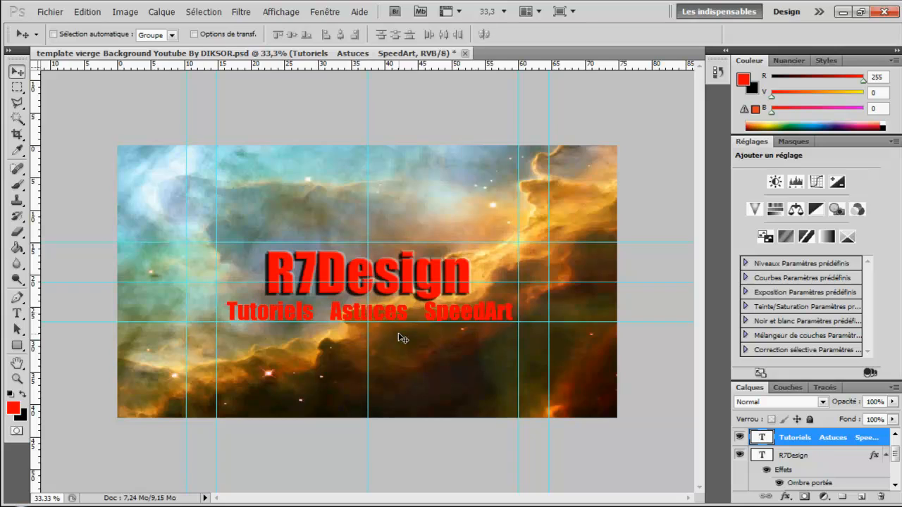
{"action": "left_click", "coordinate": [810, 456]}
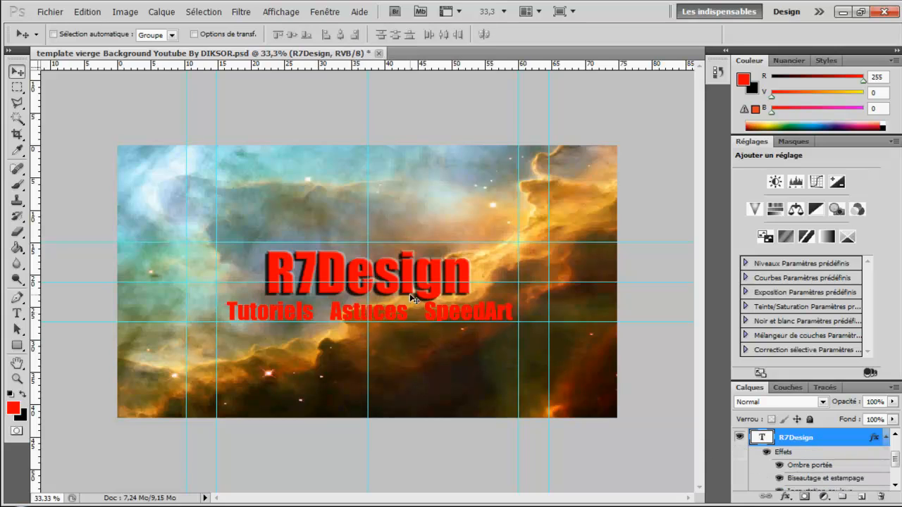
{"action": "left_click_drag", "start_coordinate": [392, 266], "coordinate": [384, 259]}
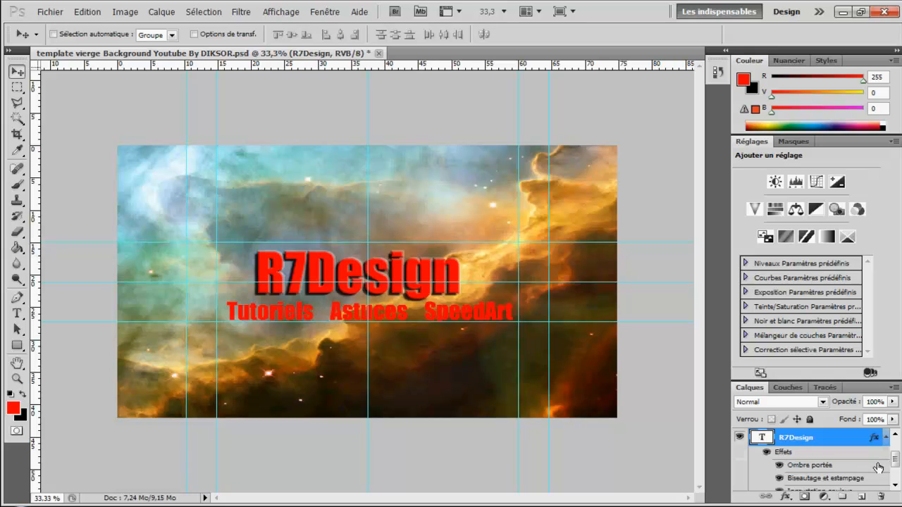
{"action": "mouse_move", "coordinate": [894, 463]}
{"action": "left_mouse_down"}
{"action": "mouse_move", "coordinate": [894, 471]}
{"action": "mouse_move", "coordinate": [892, 445]}
{"action": "left_mouse_up"}
{"action": "double_click", "coordinate": [831, 443]}
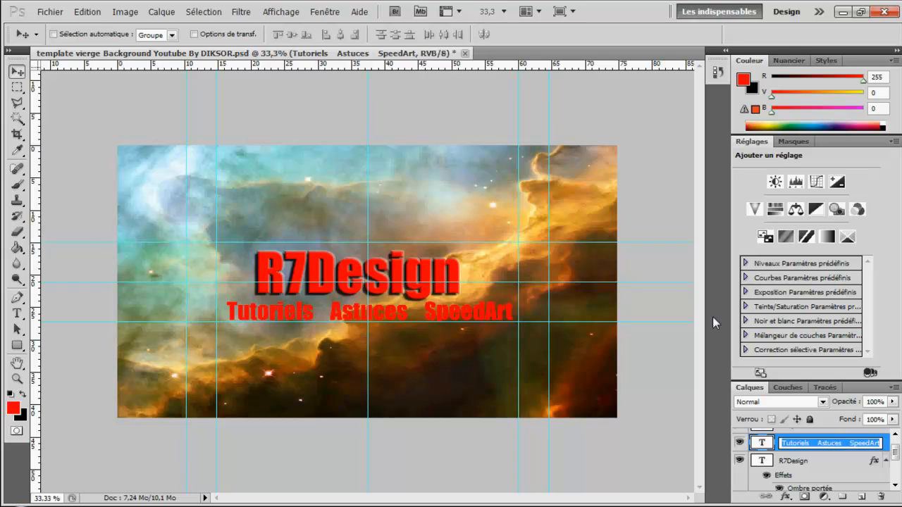
{"action": "key", "text": "Return"}
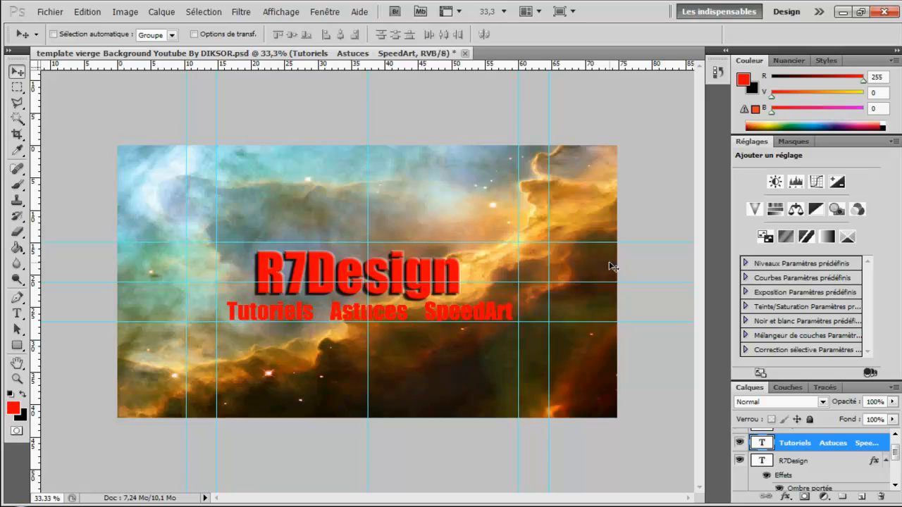
Copy the R7Design layer's style onto the "Tutoriels Astuces SpeedArt" layer, and nudge that tagline slightly right
{"action": "left_click", "coordinate": [810, 463]}
{"action": "right_click", "coordinate": [841, 439]}
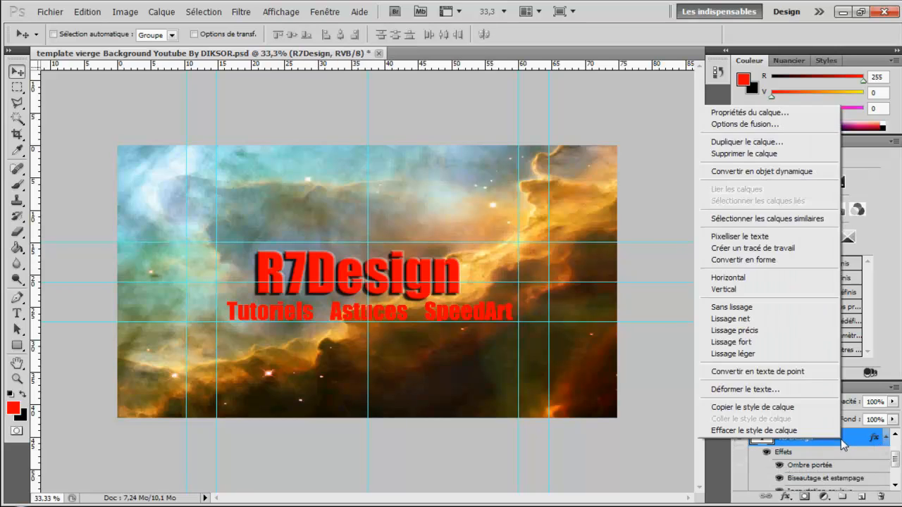
{"action": "left_click", "coordinate": [770, 407]}
{"action": "left_click_drag", "start_coordinate": [895, 460], "coordinate": [895, 448]}
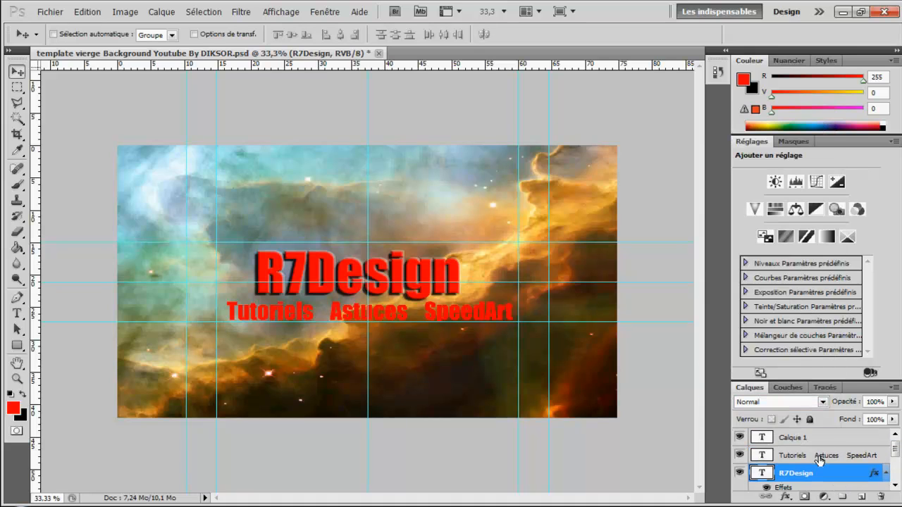
{"action": "left_click", "coordinate": [783, 457]}
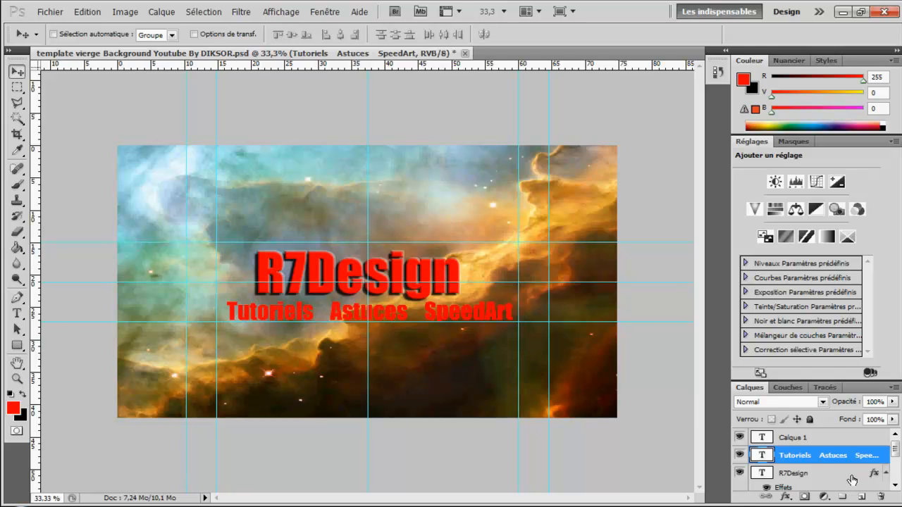
{"action": "right_click", "coordinate": [818, 458]}
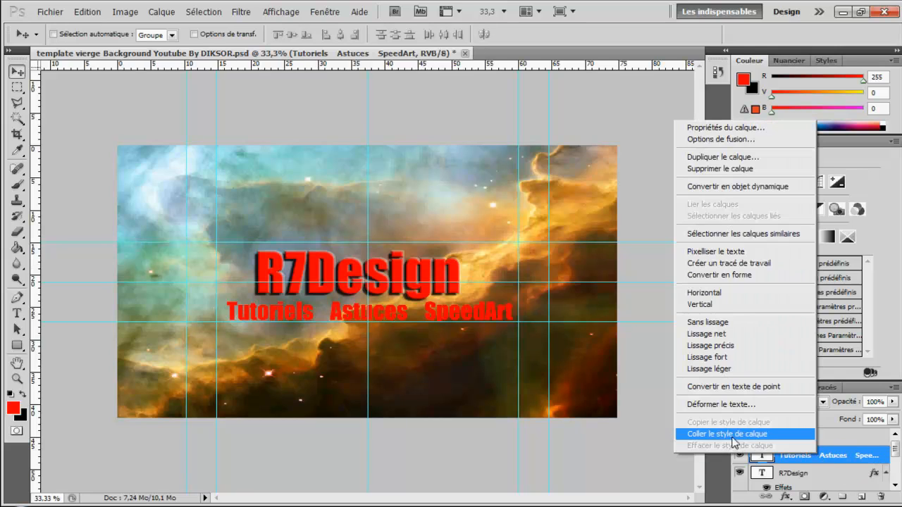
{"action": "left_click", "coordinate": [734, 434]}
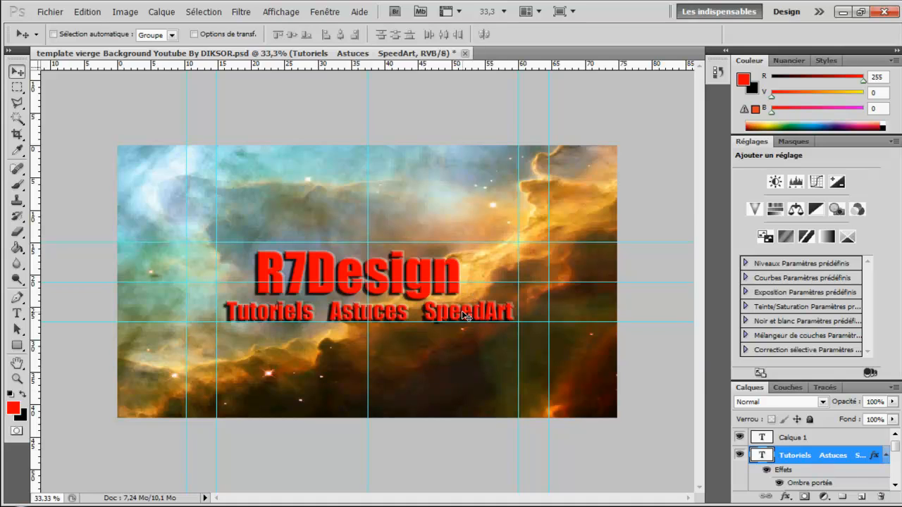
{"action": "key", "text": "shift+Right"}
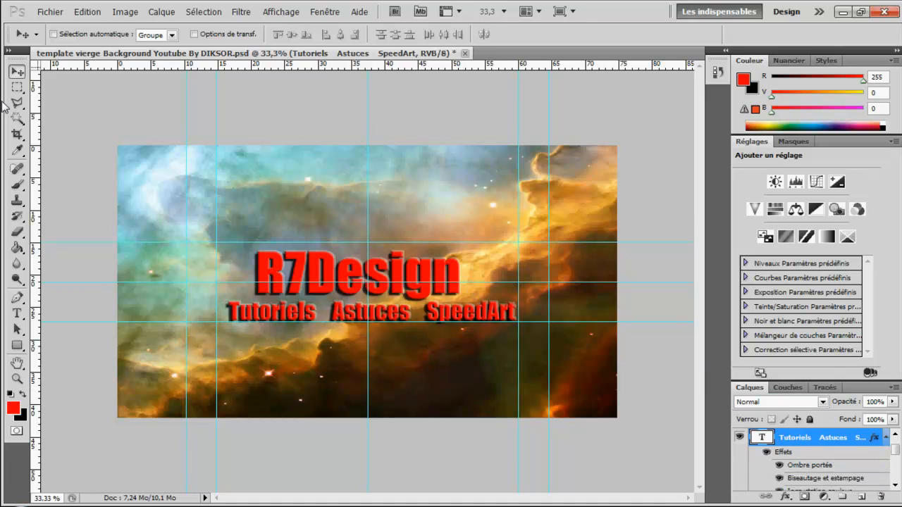
Nudge the "Tutoriels Astuces SpeedArt" tagline slightly left beneath the R7Design title
{"action": "left_click_drag", "start_coordinate": [396, 318], "coordinate": [393, 319]}
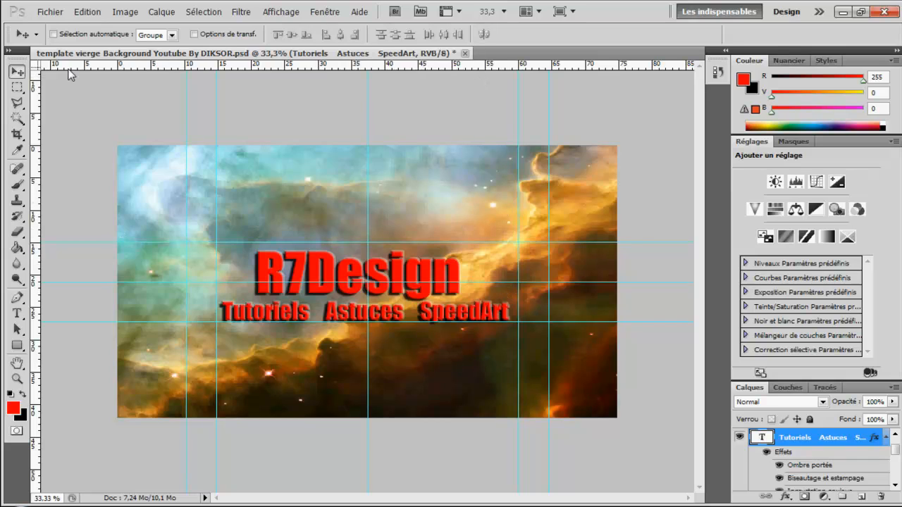
{"action": "left_click", "coordinate": [41, 14]}
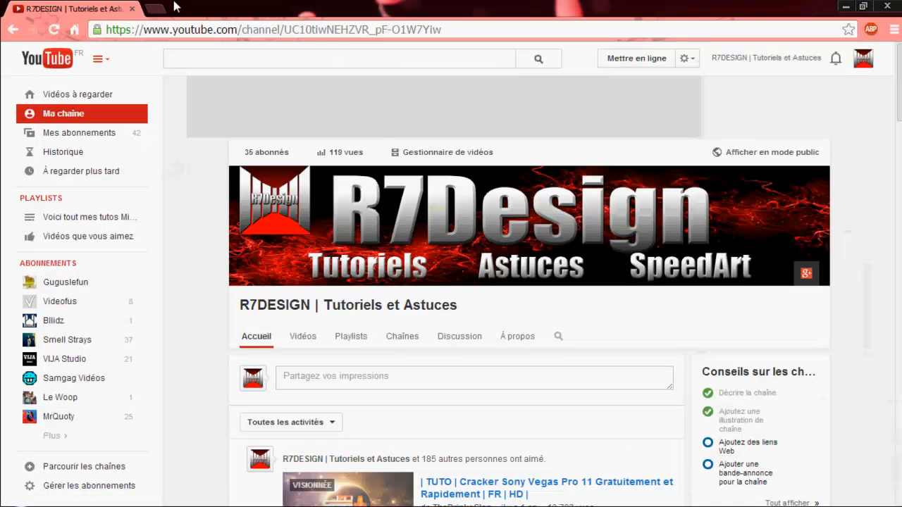
In Chrome, search Google Images for "COD Ghosts png" in a new tab
{"action": "left_click", "coordinate": [209, 10]}
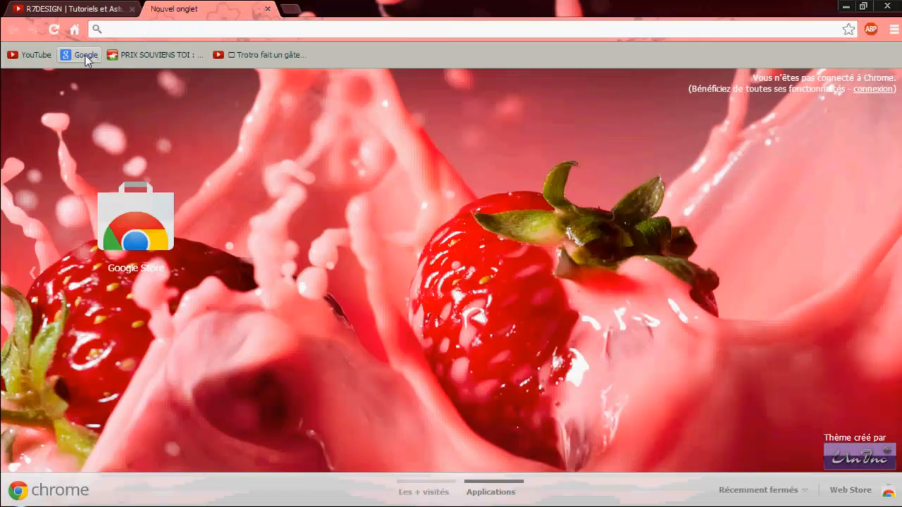
{"action": "left_click", "coordinate": [86, 55]}
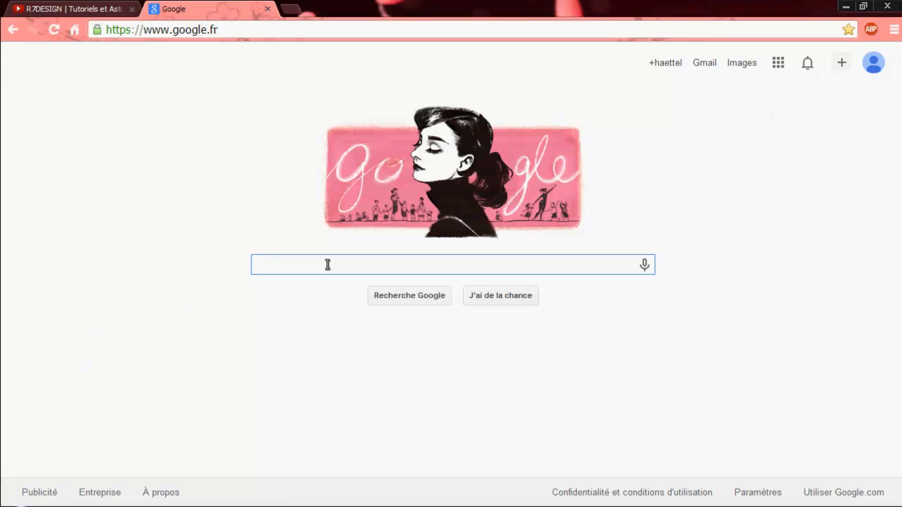
{"action": "type", "text": "COS"}
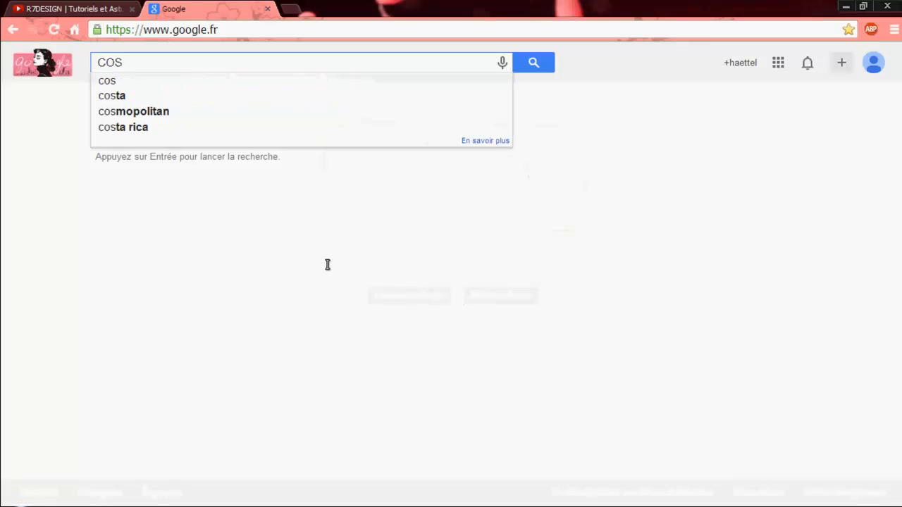
{"action": "key", "text": "BackSpace"}
{"action": "type", "text": "D Ghosts"}
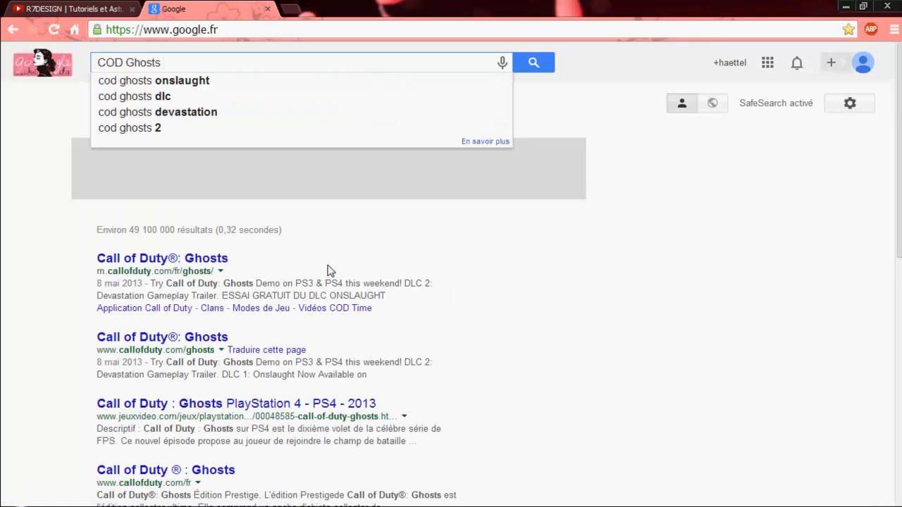
{"action": "type", "text": " png"}
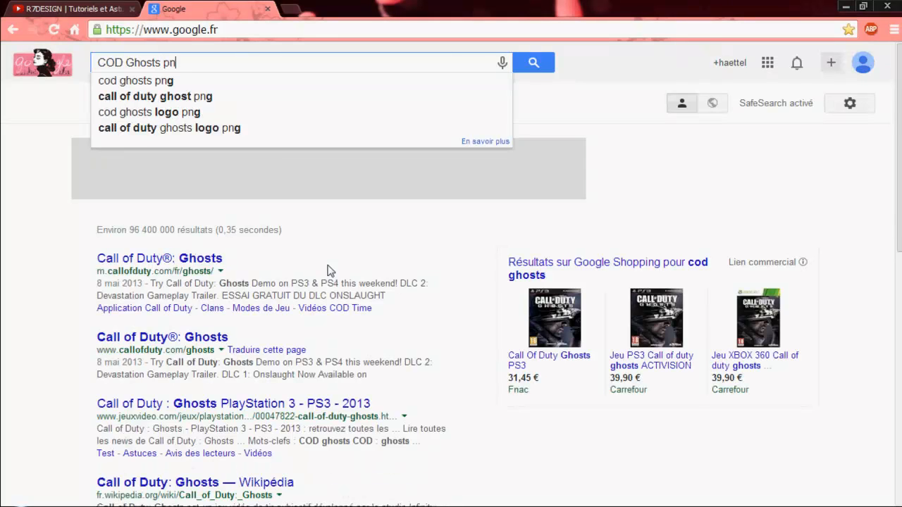
{"action": "key", "text": "Return"}
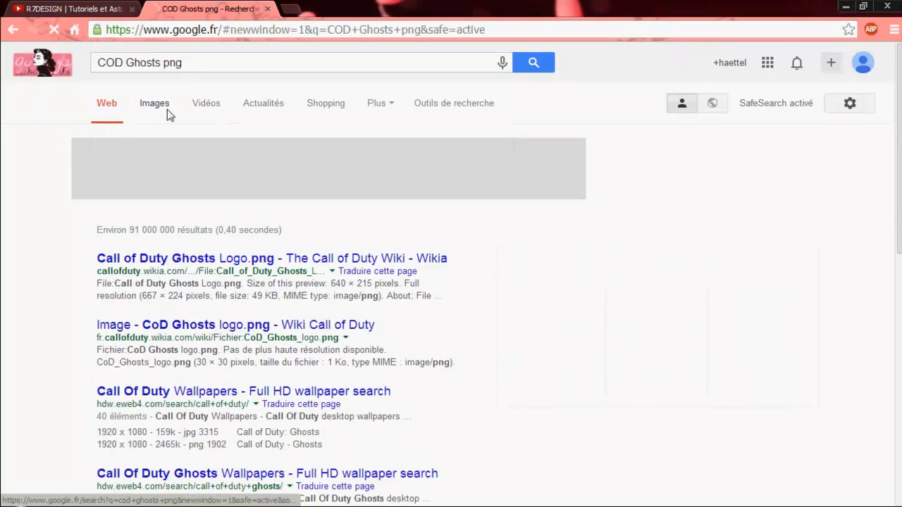
{"action": "left_click", "coordinate": [167, 109]}
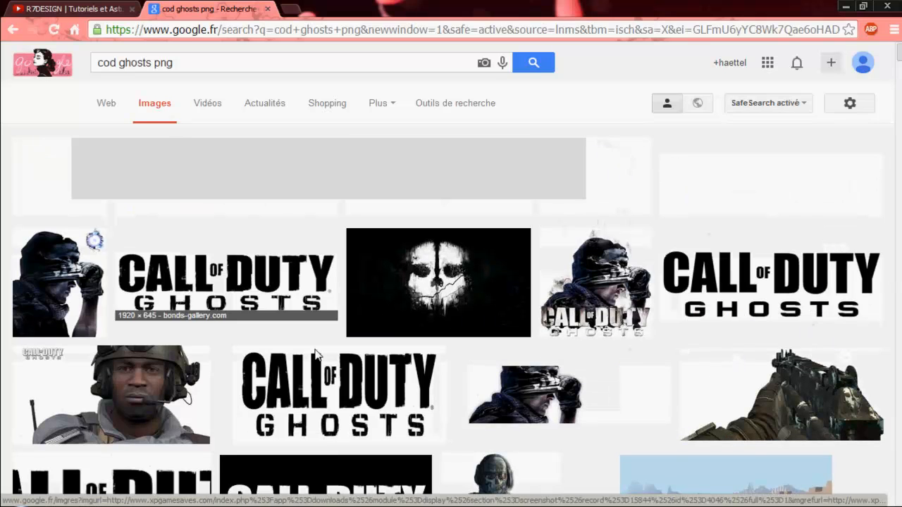
Open the Call of Duty Ghosts dog image from the image results
{"action": "scroll", "coordinate": [313, 427], "scroll_direction": "down", "scroll_amount": 3}
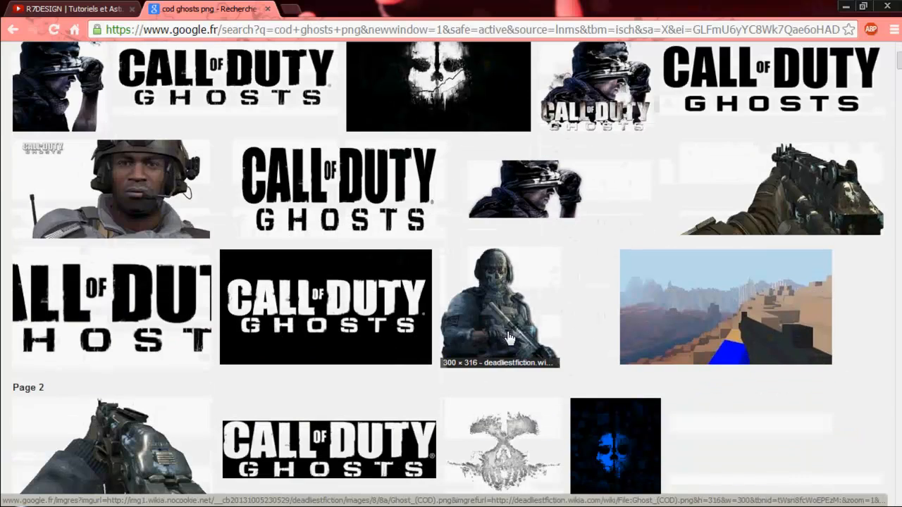
{"action": "scroll", "coordinate": [705, 296], "scroll_direction": "up", "scroll_amount": 1}
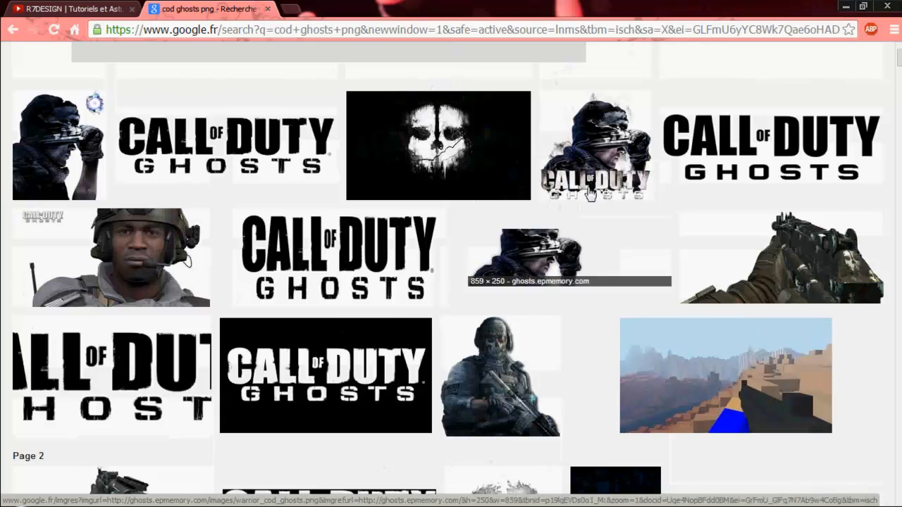
{"action": "scroll", "coordinate": [599, 183], "scroll_direction": "down", "scroll_amount": 3}
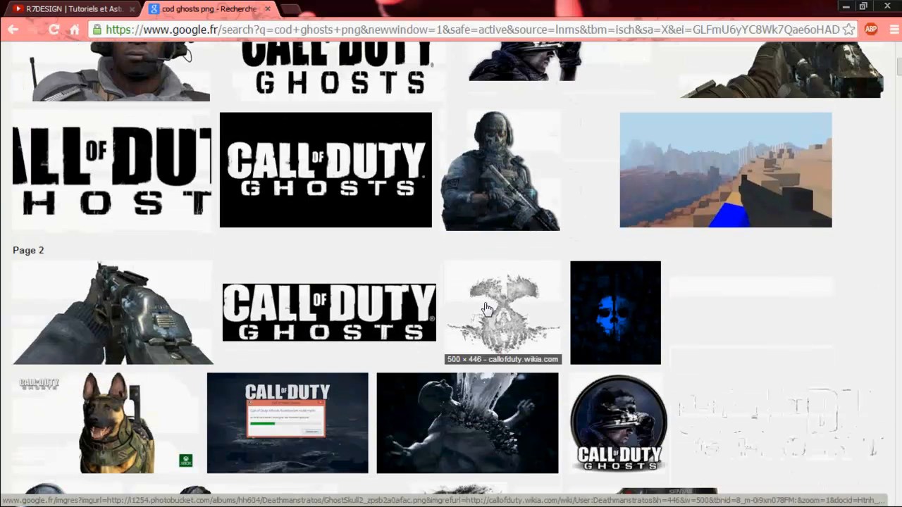
{"action": "scroll", "coordinate": [144, 324], "scroll_direction": "down", "scroll_amount": 2}
{"action": "left_click", "coordinate": [111, 266]}
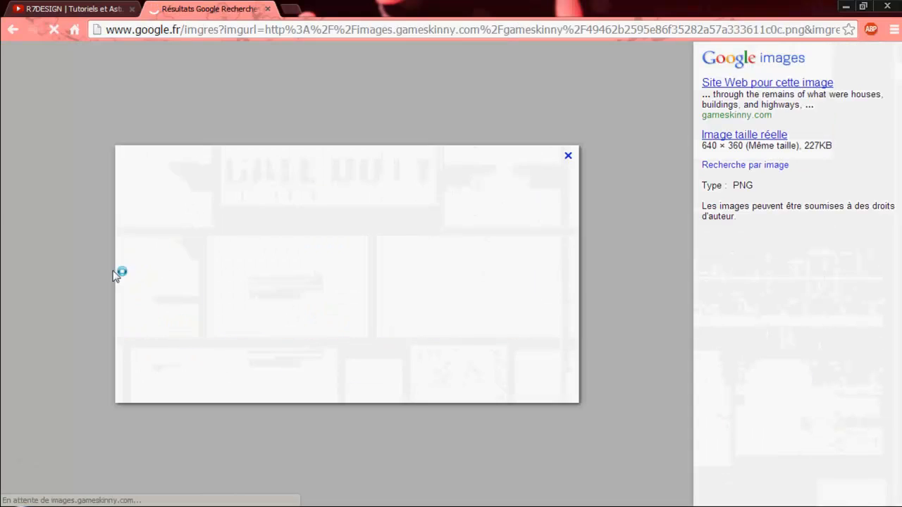
Save the dog image to the desktop (Bureau) under the name TOUTOUpng
{"action": "right_click", "coordinate": [351, 235]}
{"action": "left_click", "coordinate": [385, 239]}
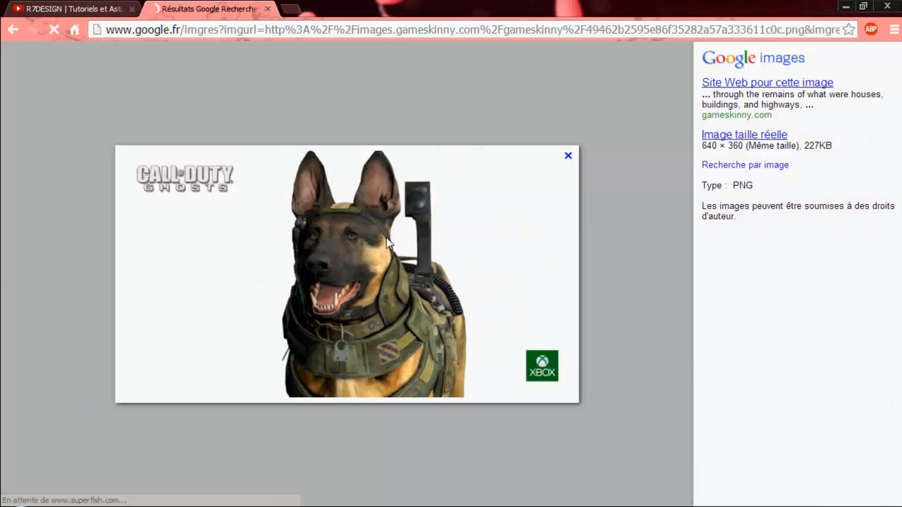
{"action": "type", "text": "TOUTOUpng"}
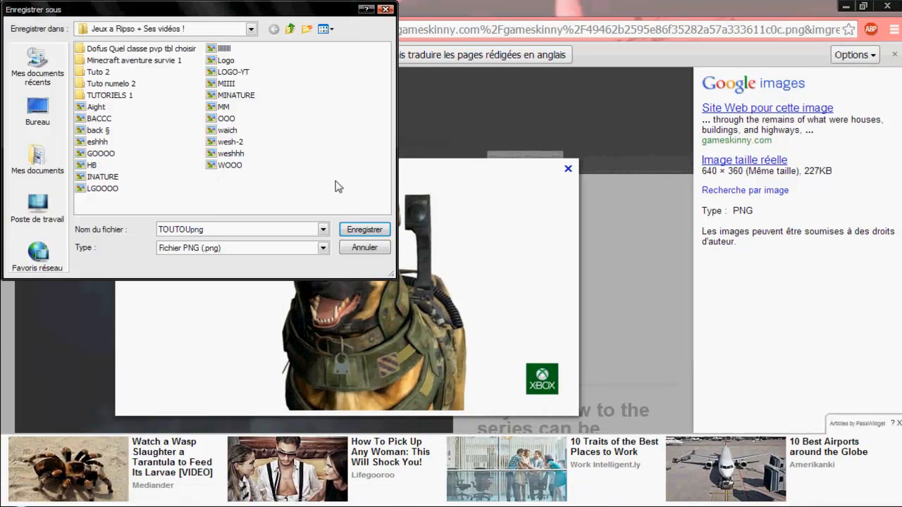
{"action": "left_click", "coordinate": [38, 113]}
{"action": "left_click", "coordinate": [372, 231]}
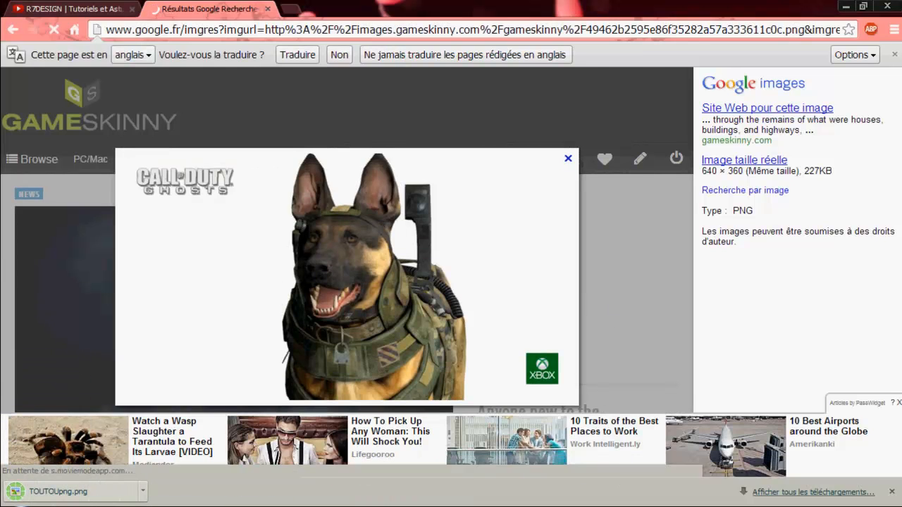
Switch back to Photoshop and place the TOUTOUpng file from the desktop into the banner
{"action": "left_click", "coordinate": [396, 506]}
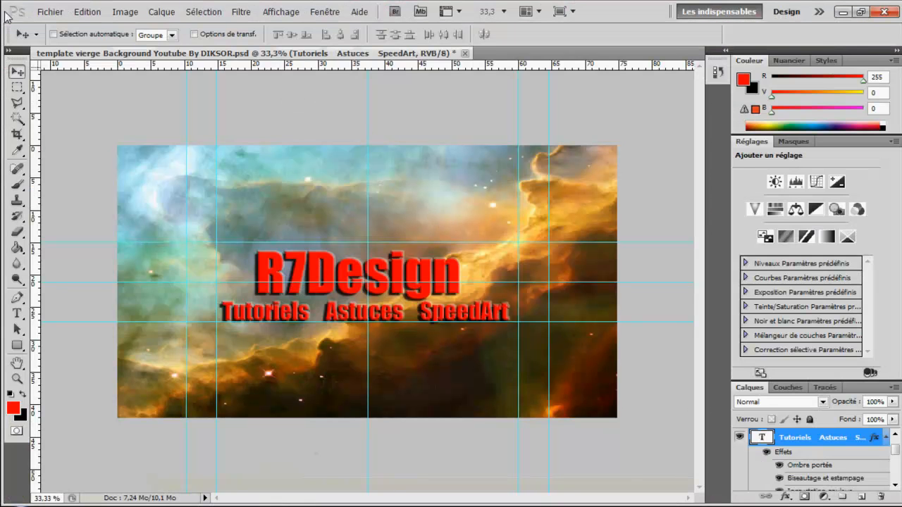
{"action": "left_click", "coordinate": [51, 13]}
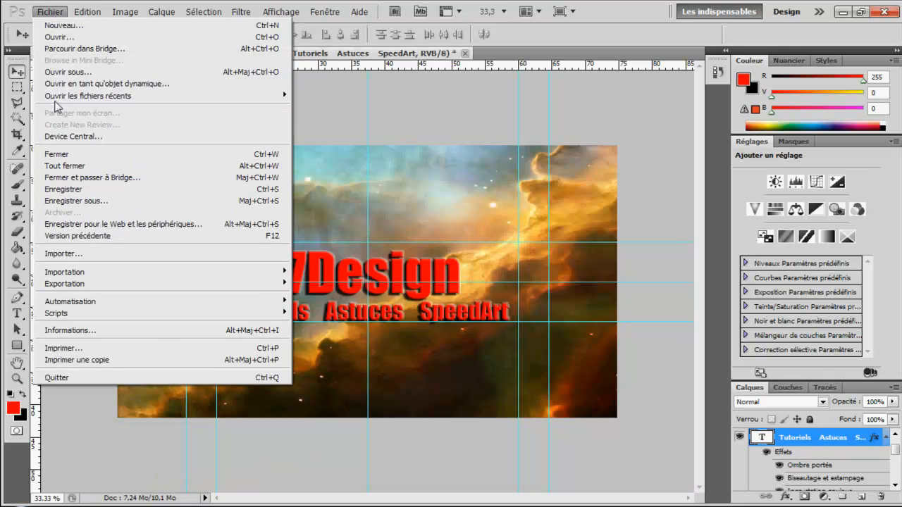
{"action": "left_click", "coordinate": [79, 253]}
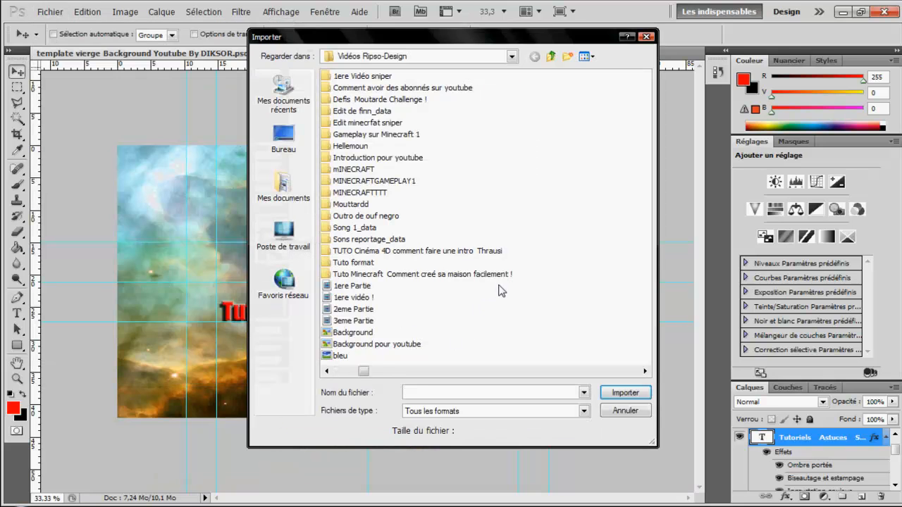
{"action": "type", "text": "TOU"}
{"action": "left_click", "coordinate": [283, 141]}
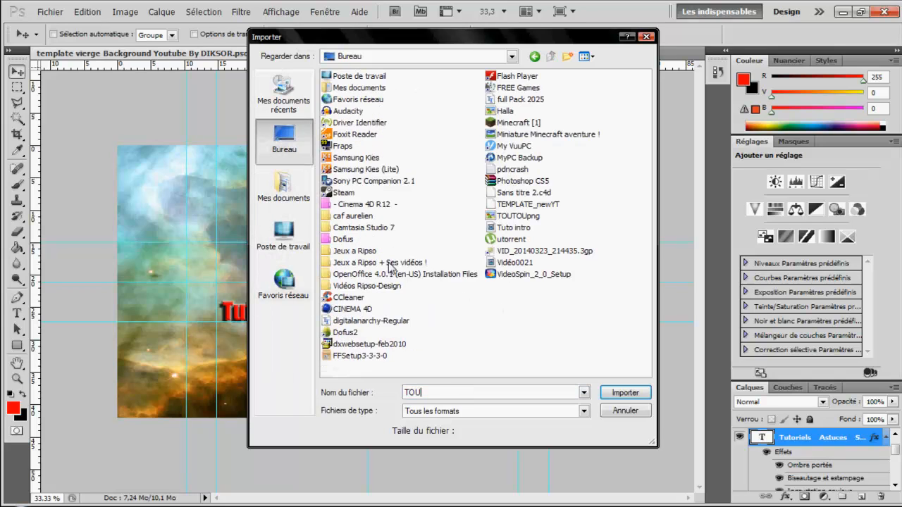
{"action": "type", "text": "T"}
{"action": "key", "text": "BackSpace"}
{"action": "key", "text": "BackSpace"}
{"action": "key", "text": "BackSpace"}
{"action": "key", "text": "BackSpace"}
{"action": "type", "text": "TO"}
{"action": "left_click", "coordinate": [491, 406]}
{"action": "left_click", "coordinate": [625, 392]}
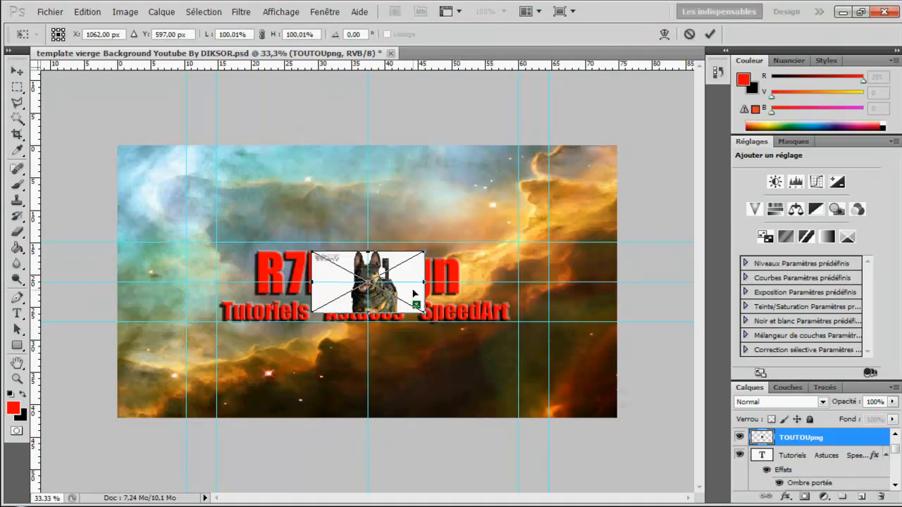
Try enlarging and repositioning the placed dog image over the title, and cancel its placement
{"action": "left_click_drag", "start_coordinate": [384, 274], "coordinate": [393, 294]}
{"action": "left_click_drag", "start_coordinate": [319, 270], "coordinate": [193, 180]}
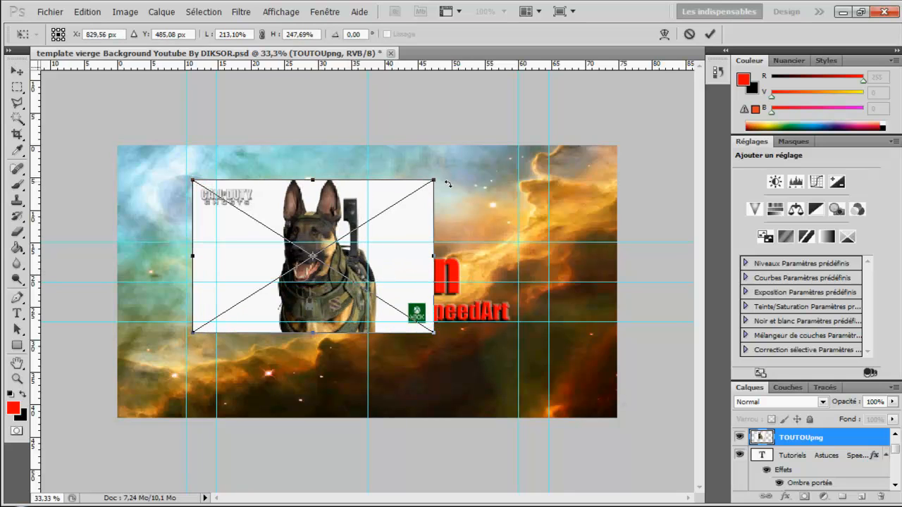
{"action": "left_click_drag", "start_coordinate": [435, 180], "coordinate": [452, 175]}
{"action": "left_click_drag", "start_coordinate": [326, 215], "coordinate": [380, 229]}
{"action": "left_click_drag", "start_coordinate": [493, 191], "coordinate": [442, 231]}
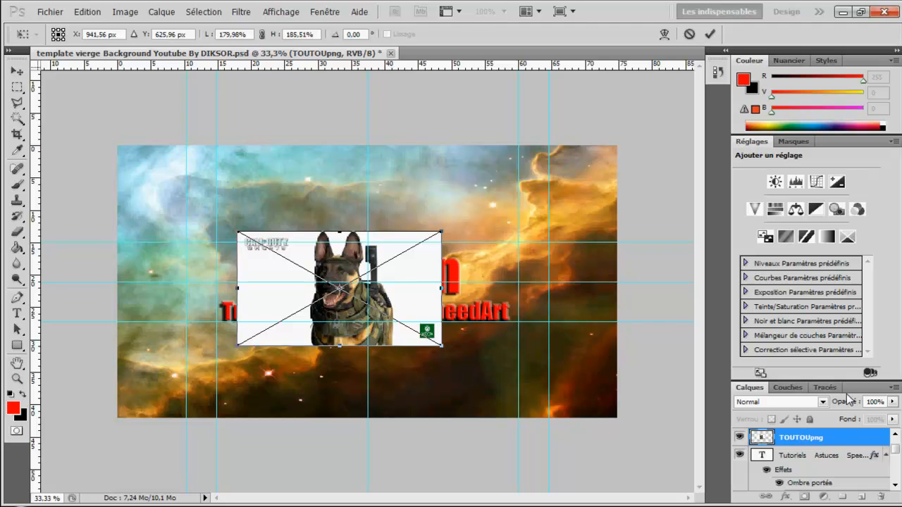
{"action": "key", "text": "Escape"}
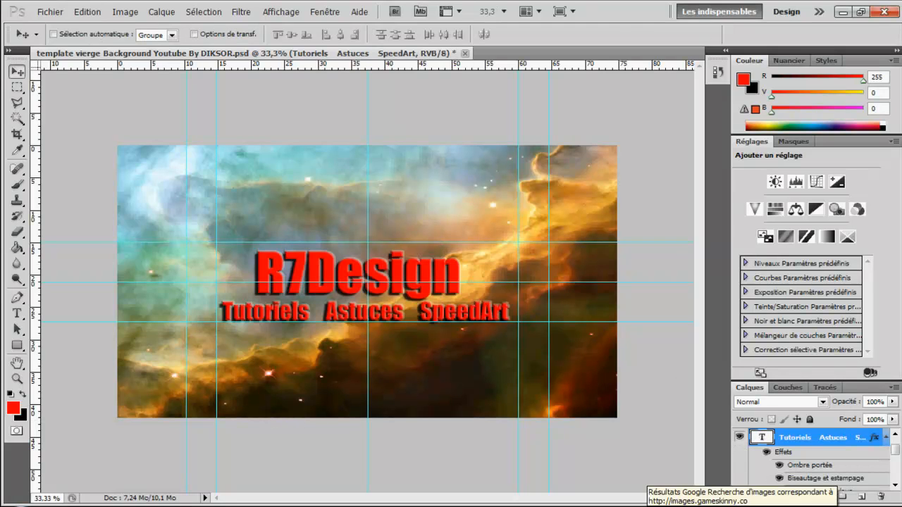
Switch to Chrome, go back to the image results and open the black 1920 × 645 Call of Duty Ghosts logo
{"action": "key", "text": "alt+Tab"}
{"action": "left_click", "coordinate": [13, 29]}
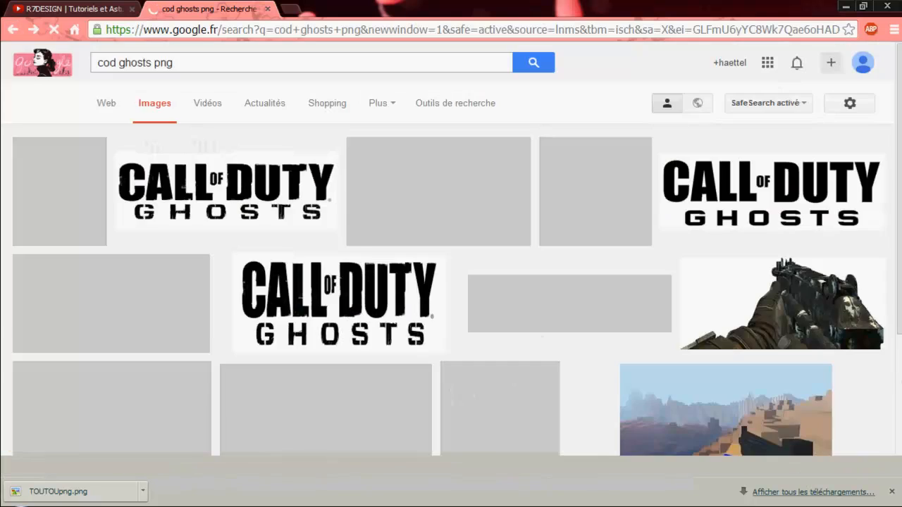
{"action": "scroll", "coordinate": [447, 340], "scroll_direction": "down", "scroll_amount": 5}
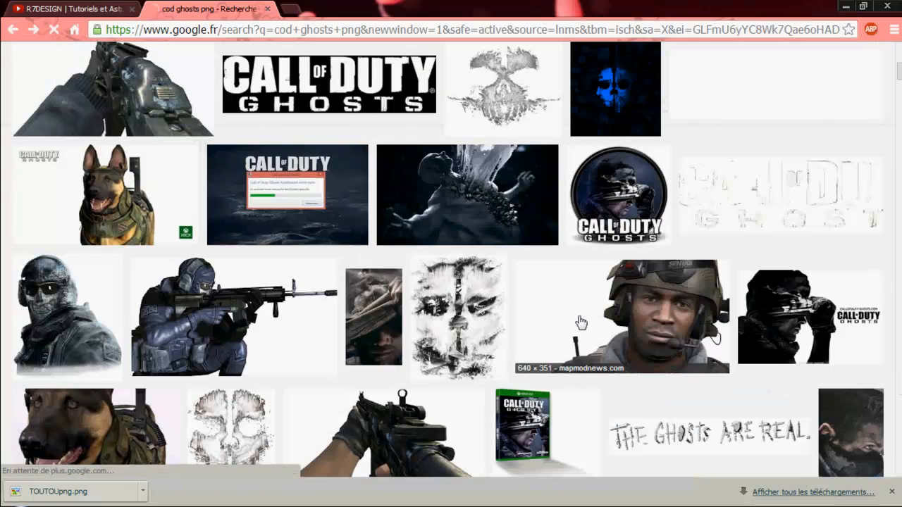
{"action": "scroll", "coordinate": [482, 383], "scroll_direction": "up", "scroll_amount": 2}
{"action": "scroll", "coordinate": [482, 383], "scroll_direction": "up", "scroll_amount": 4}
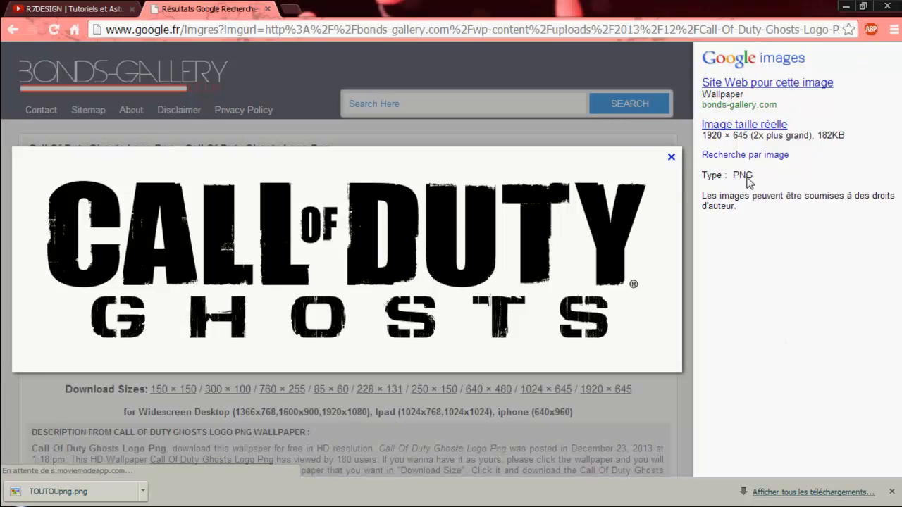
Save the Call of Duty Ghosts logo to the desktop as Call-Of-Duty-Ghosts-Logo-Png
{"action": "right_click", "coordinate": [398, 276]}
{"action": "left_click", "coordinate": [454, 284]}
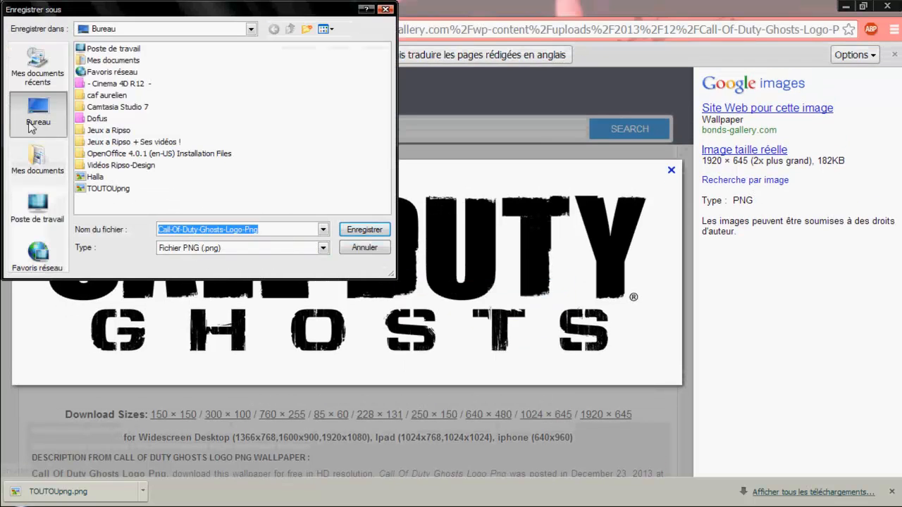
{"action": "left_click", "coordinate": [373, 230]}
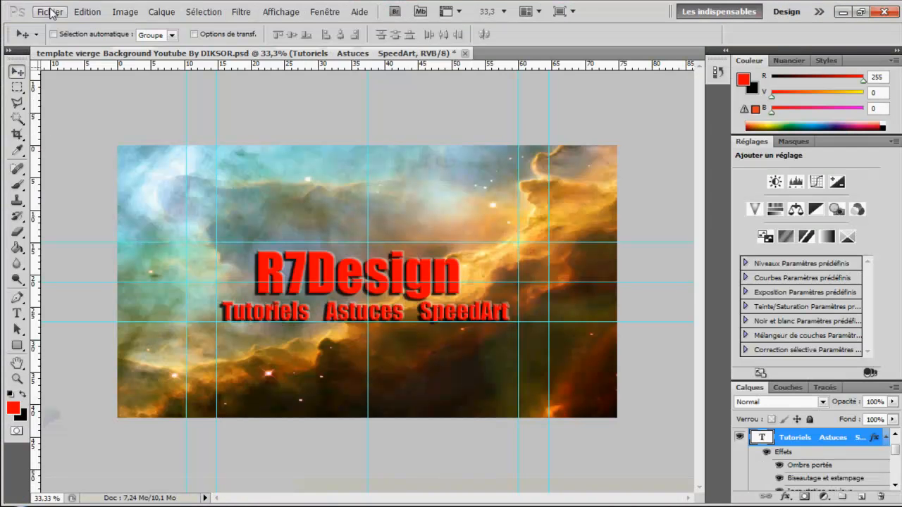
Switch to Photoshop and place the Call-Of-Duty-Ghosts-Logo-Png file from the desktop into the banner
{"action": "left_click", "coordinate": [52, 13]}
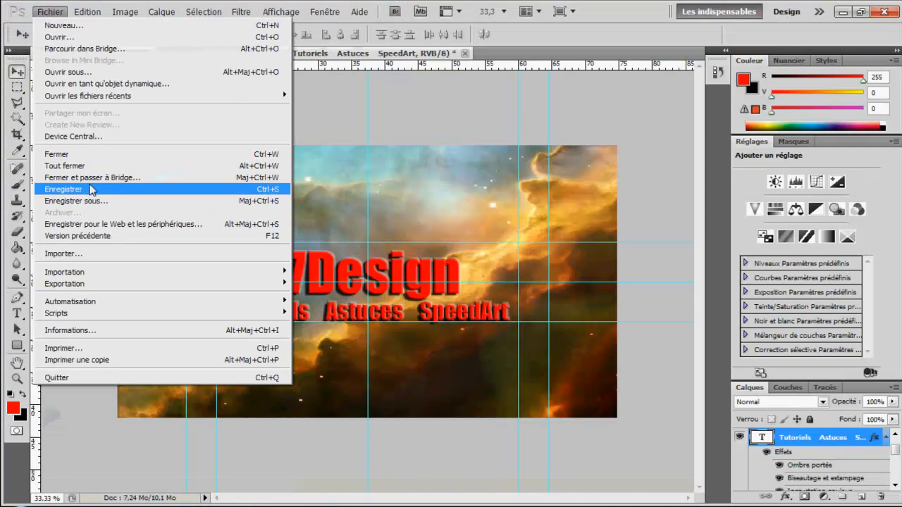
{"action": "left_click", "coordinate": [89, 255]}
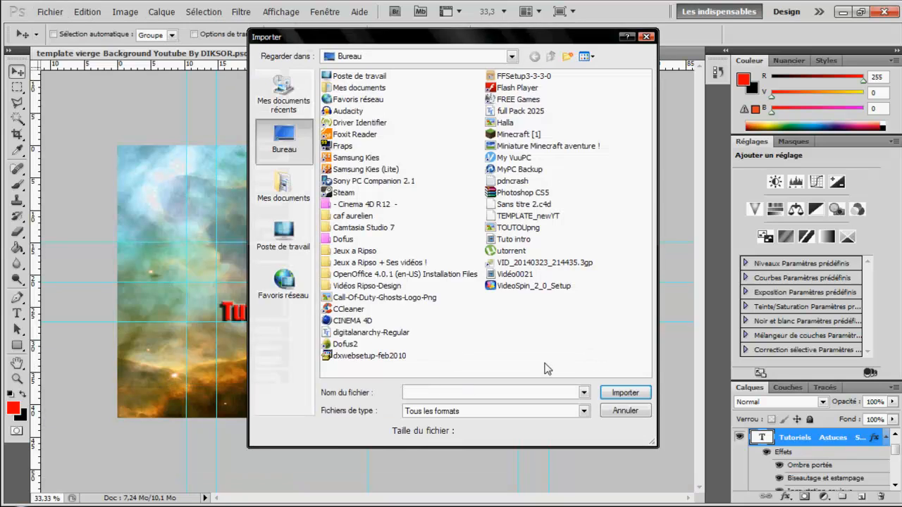
{"action": "left_click", "coordinate": [371, 299]}
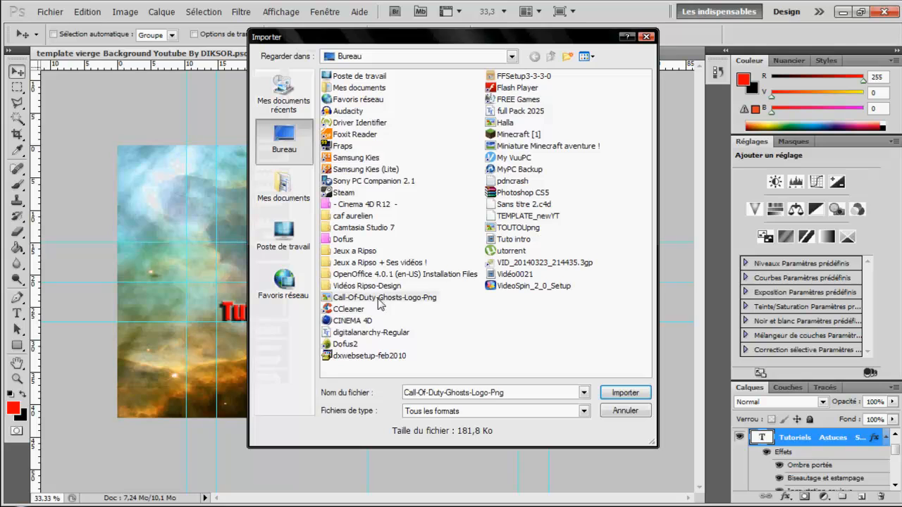
{"action": "left_click", "coordinate": [626, 392]}
Scale the placed Call of Duty Ghosts logo to about 72% by 84%, position it just after the R7Design title, and commit the placement
{"action": "left_click_drag", "start_coordinate": [407, 274], "coordinate": [623, 239]}
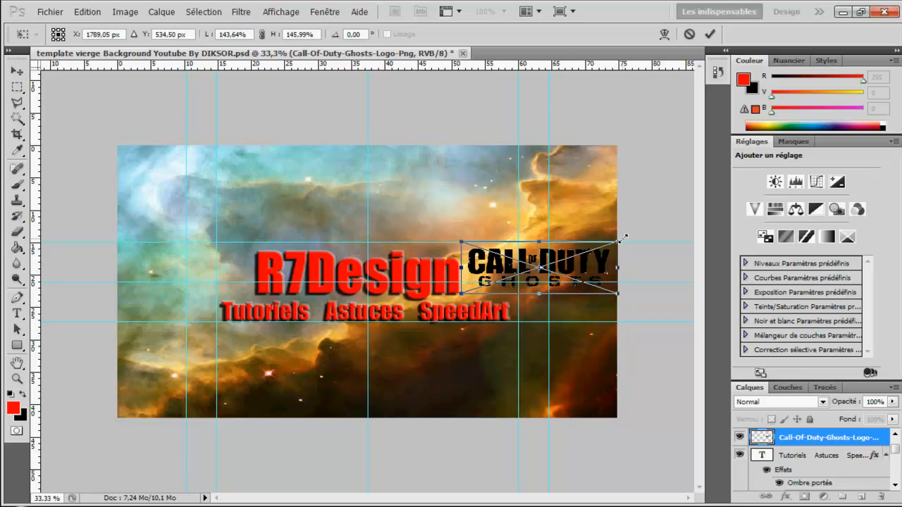
{"action": "left_click_drag", "start_coordinate": [567, 270], "coordinate": [425, 285]}
{"action": "left_click_drag", "start_coordinate": [521, 300], "coordinate": [582, 282]}
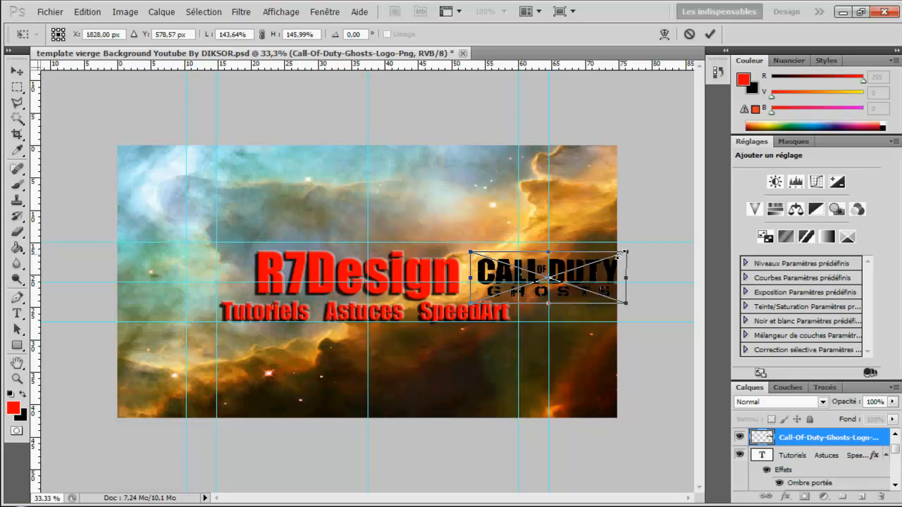
{"action": "left_click_drag", "start_coordinate": [623, 256], "coordinate": [509, 274]}
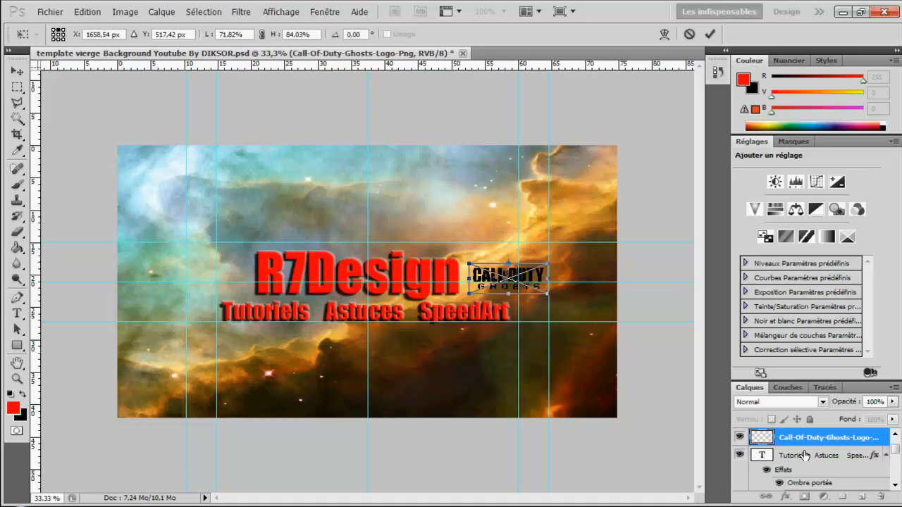
{"action": "right_click", "coordinate": [511, 278]}
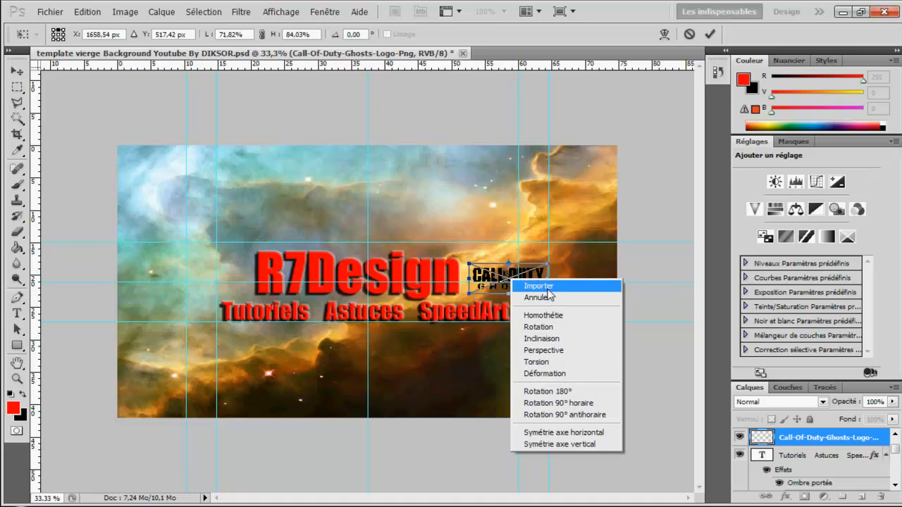
{"action": "left_click", "coordinate": [543, 288]}
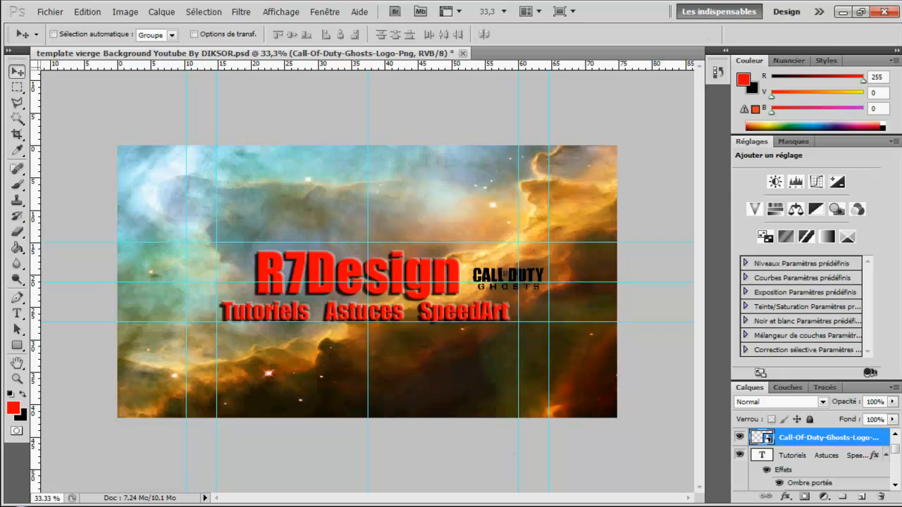
Switch to Chrome, return to the cod ghosts png image results and open the 859 × 250 soldier image from ghosts.epmemory.com
{"action": "left_click", "coordinate": [580, 506]}
{"action": "left_click", "coordinate": [13, 29]}
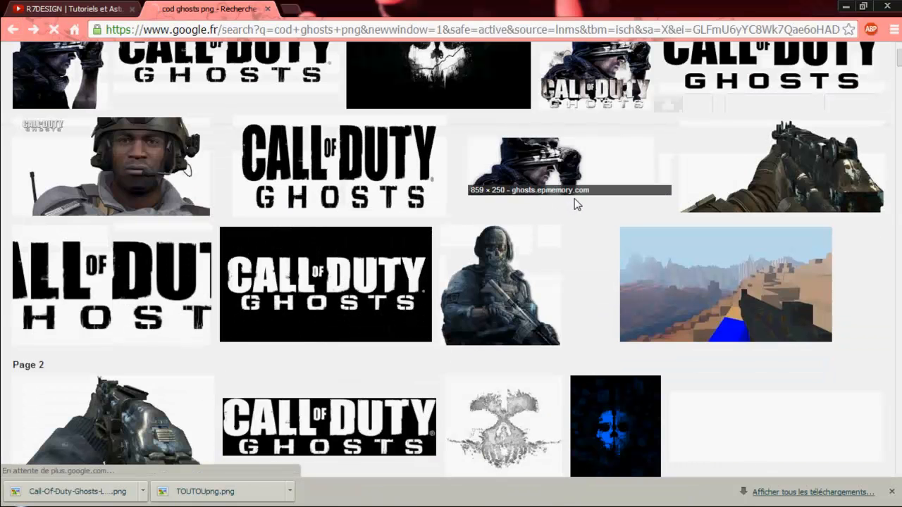
{"action": "scroll", "coordinate": [596, 225], "scroll_direction": "up", "scroll_amount": 1}
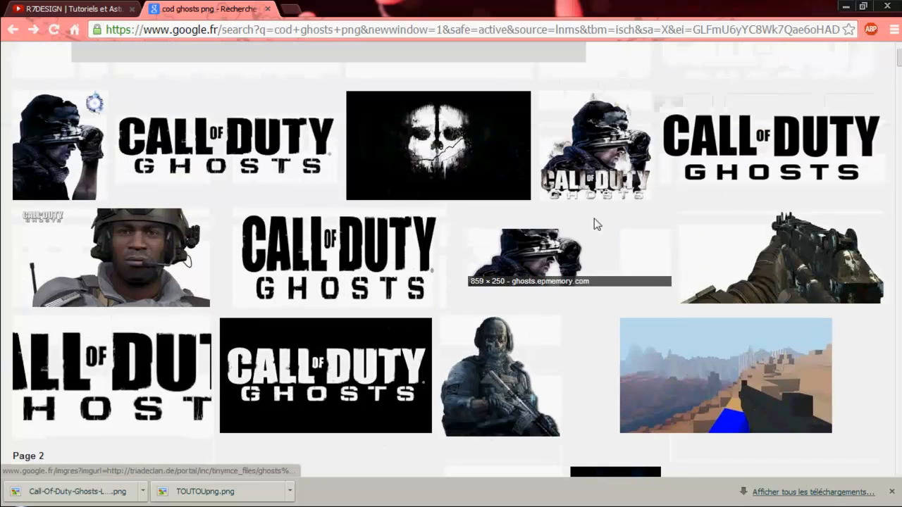
{"action": "left_click", "coordinate": [590, 255]}
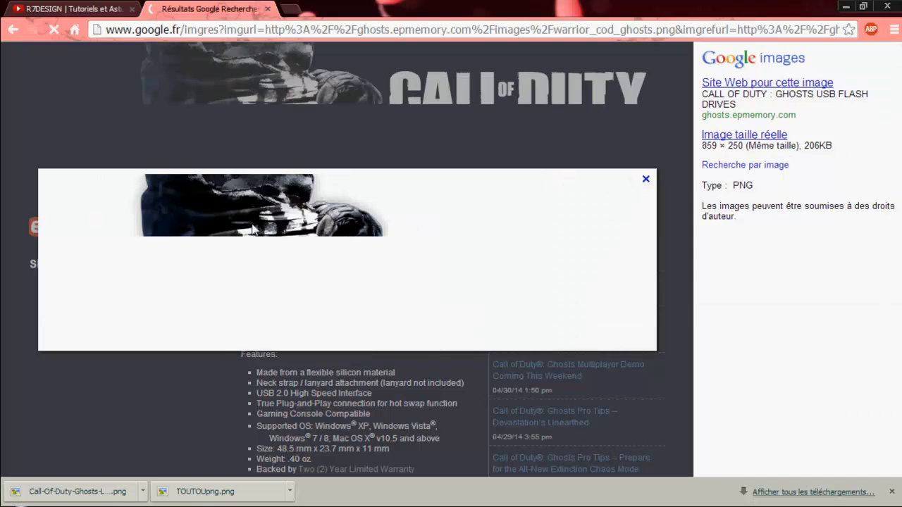
Save the soldier image to the desktop as a PNG named GHOSTS
{"action": "right_click", "coordinate": [304, 255]}
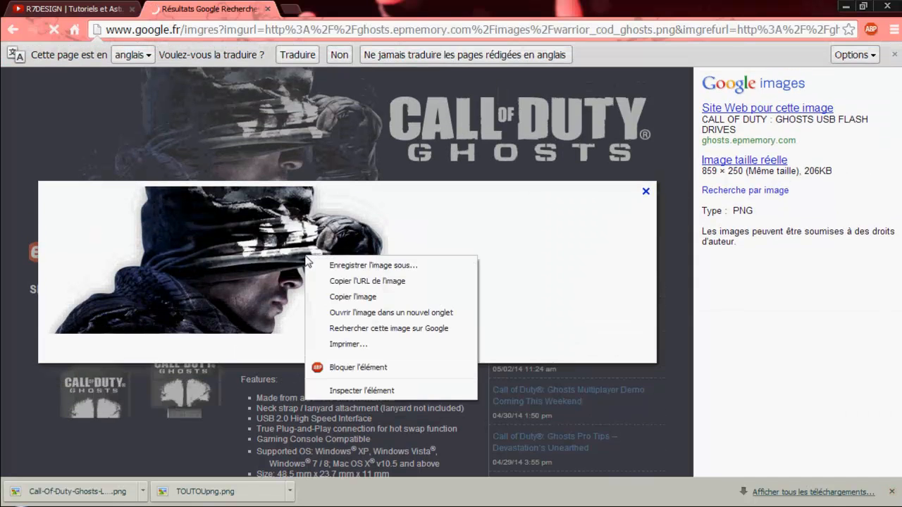
{"action": "left_click", "coordinate": [352, 266]}
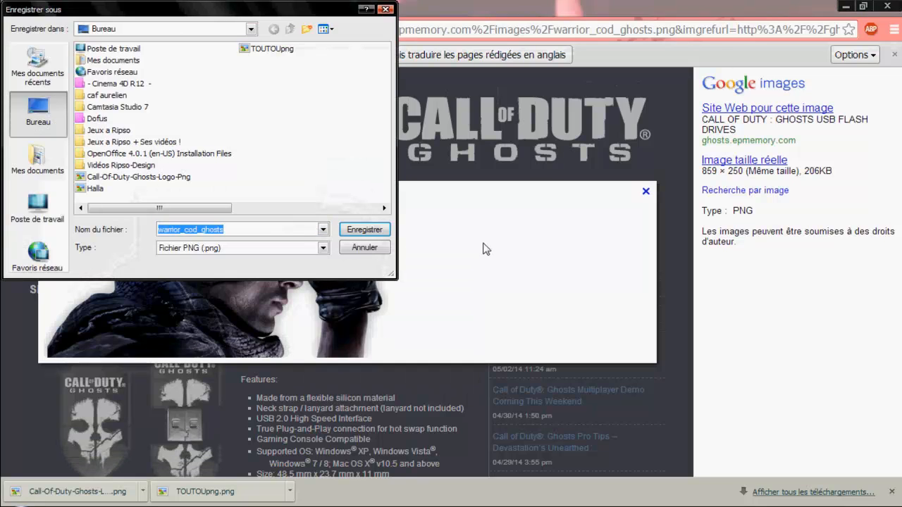
{"action": "type", "text": "GHS"}
{"action": "key", "text": "BackSpace"}
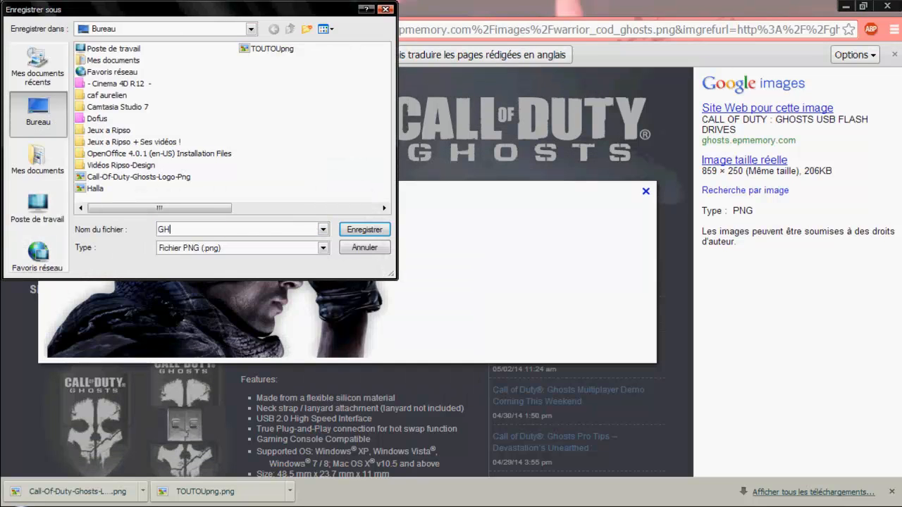
{"action": "type", "text": "OSTS"}
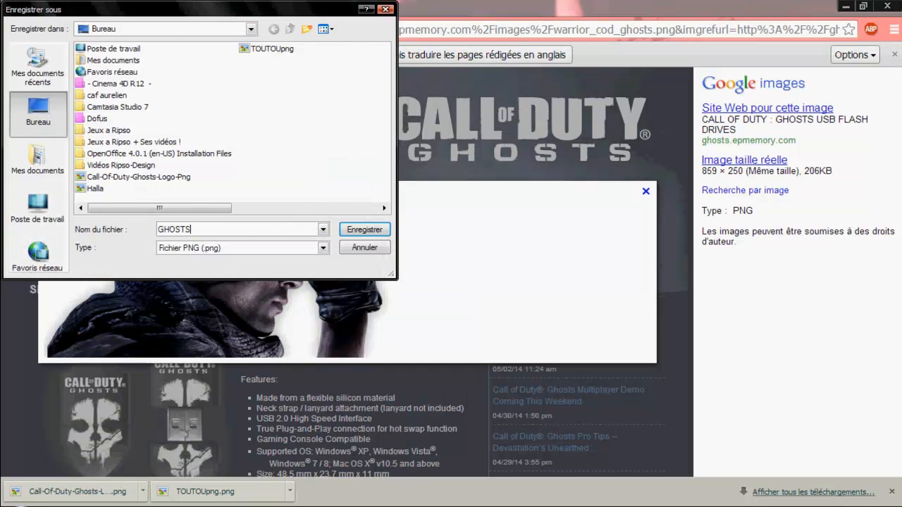
{"action": "left_click", "coordinate": [364, 230]}
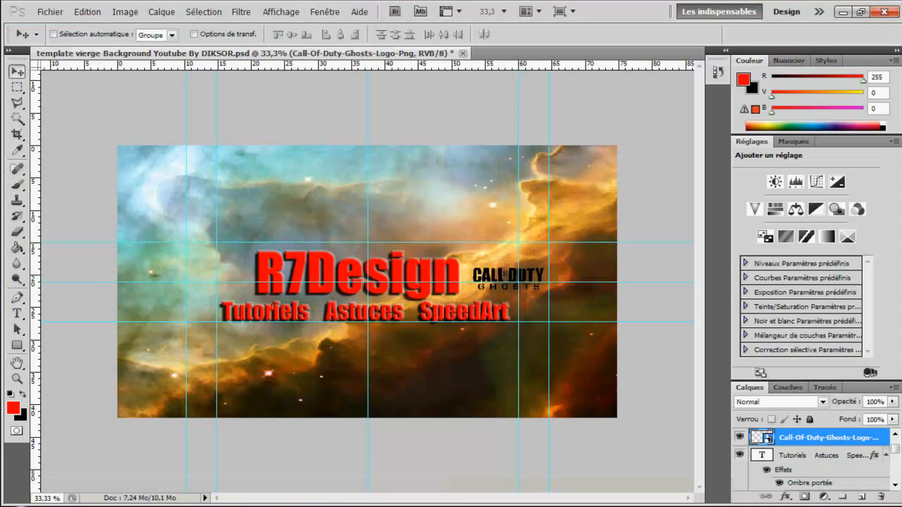
Switch to Photoshop and place the GHOSTS.png file from the desktop into the banner
{"action": "left_click", "coordinate": [49, 11]}
{"action": "left_click", "coordinate": [95, 253]}
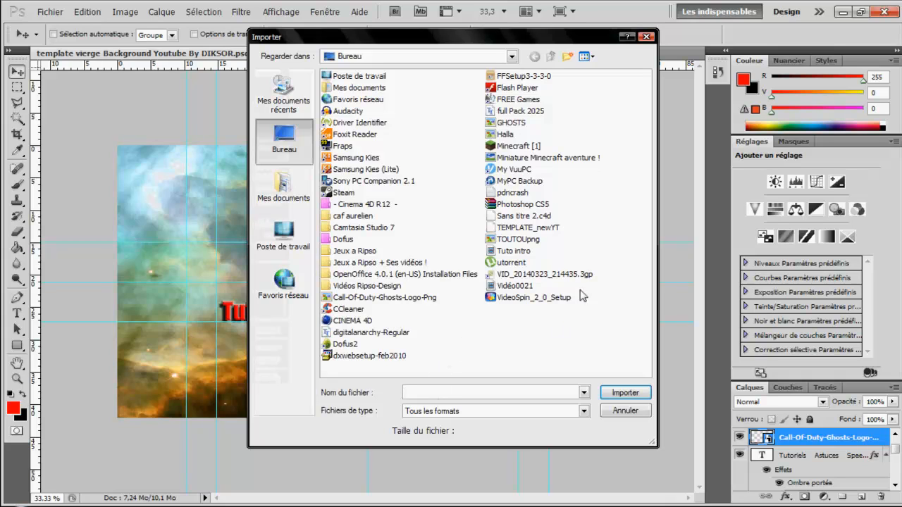
{"action": "type", "text": "gh"}
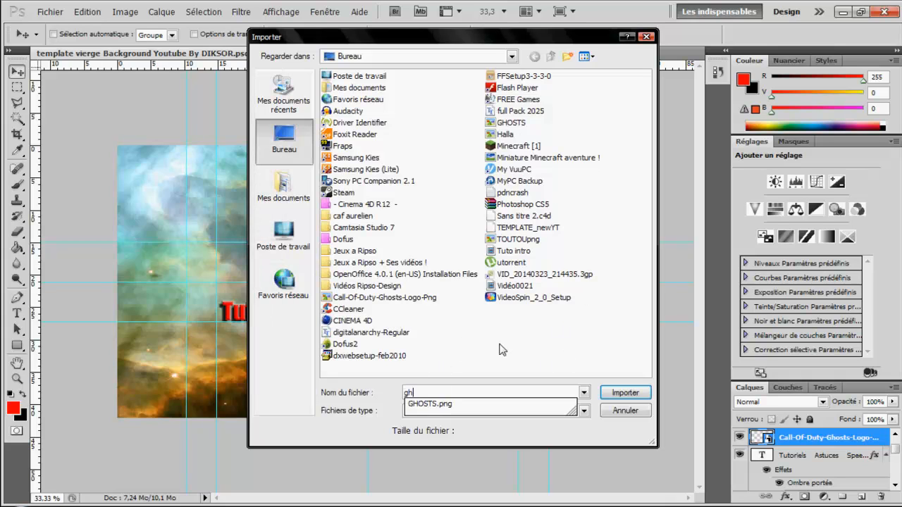
{"action": "left_click", "coordinate": [462, 405]}
{"action": "left_click", "coordinate": [626, 393]}
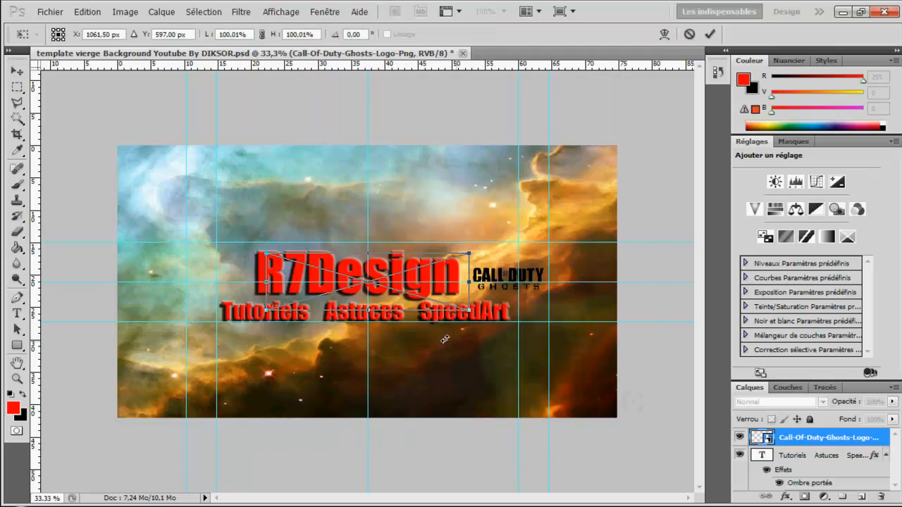
Narrow the GHOSTS image to about 57% width, position it before the R7Design title, and commit the placement
{"action": "left_click_drag", "start_coordinate": [357, 282], "coordinate": [274, 281]}
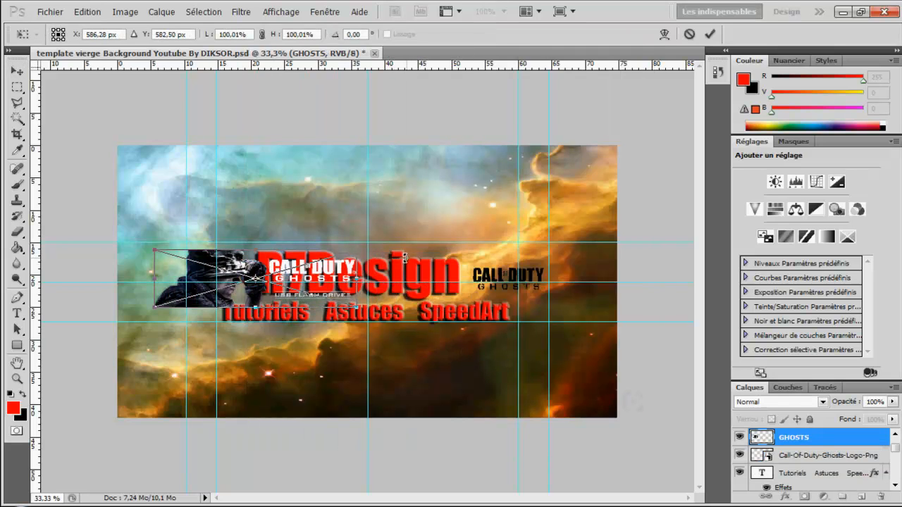
{"action": "left_click_drag", "start_coordinate": [356, 258], "coordinate": [272, 272]}
{"action": "left_click_drag", "start_coordinate": [208, 281], "coordinate": [185, 281]}
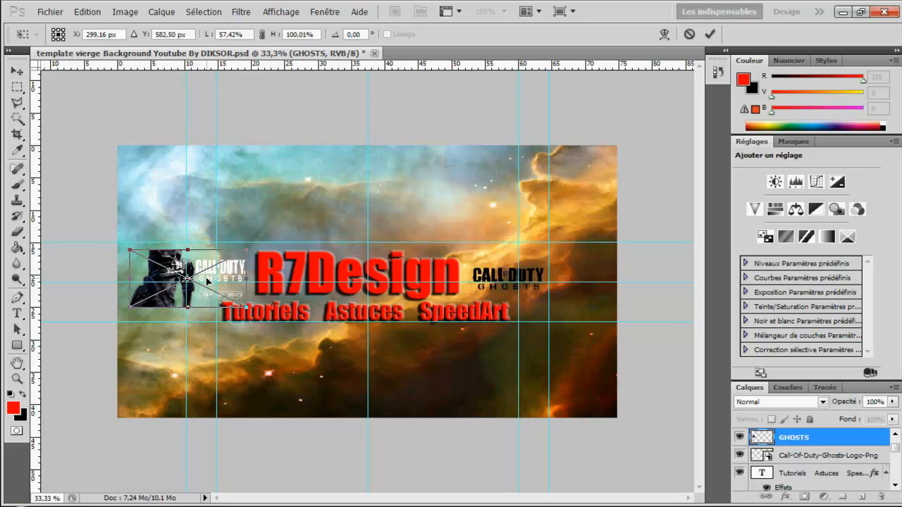
{"action": "right_click", "coordinate": [206, 282]}
{"action": "left_click", "coordinate": [255, 286]}
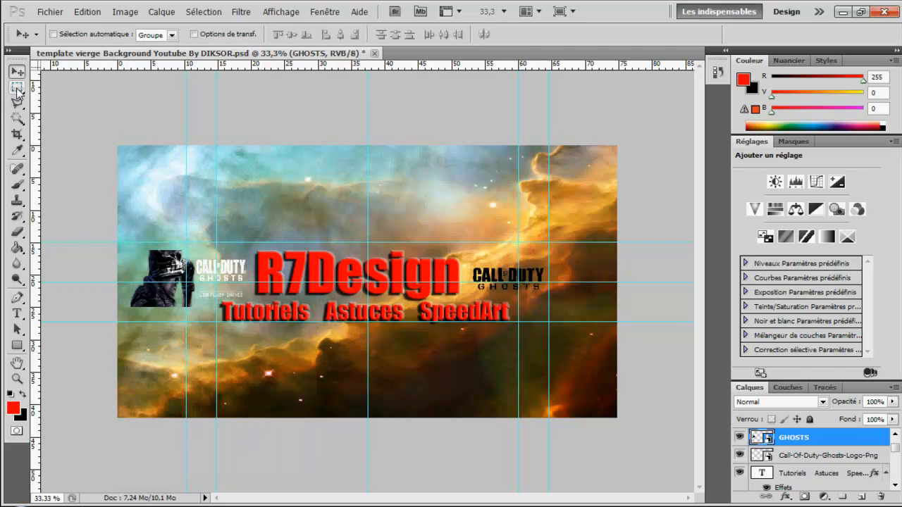
Try to isolate the white Call of Duty text on the GHOSTS image with a rectangular marquee, and clear the selection
{"action": "left_click", "coordinate": [17, 88]}
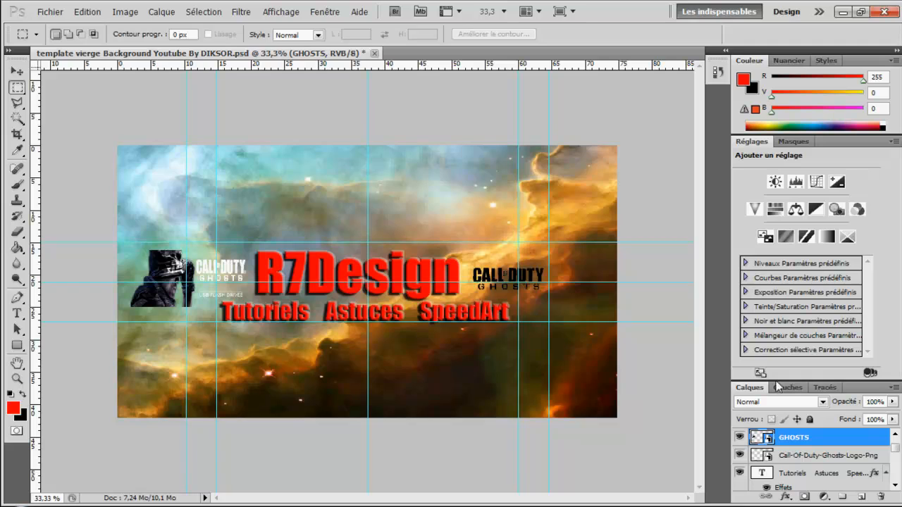
{"action": "right_click", "coordinate": [21, 92]}
{"action": "left_click", "coordinate": [17, 88]}
{"action": "left_click_drag", "start_coordinate": [191, 308], "coordinate": [196, 321]}
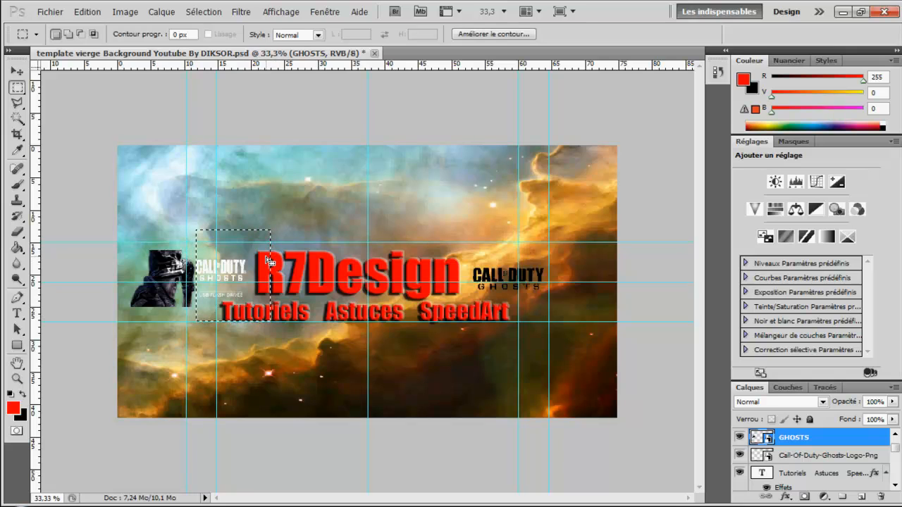
{"action": "left_click_drag", "start_coordinate": [223, 265], "coordinate": [222, 271]}
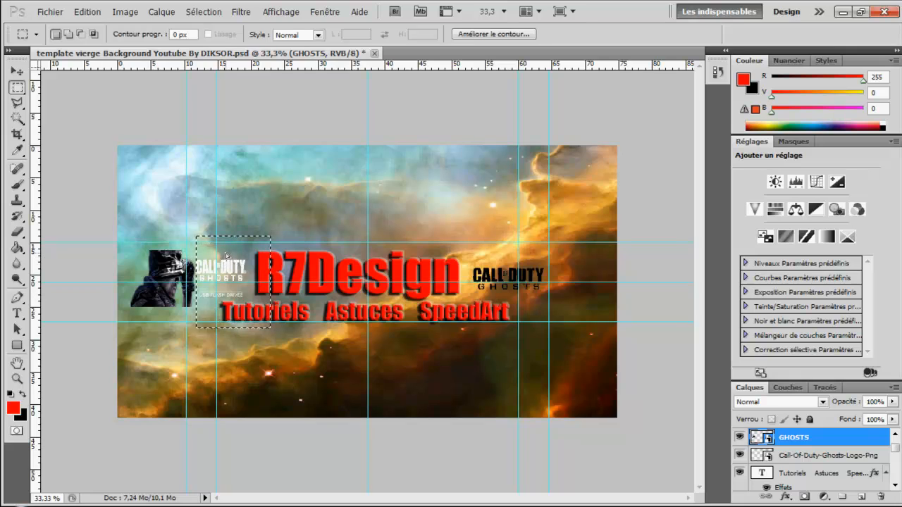
{"action": "left_click", "coordinate": [246, 270]}
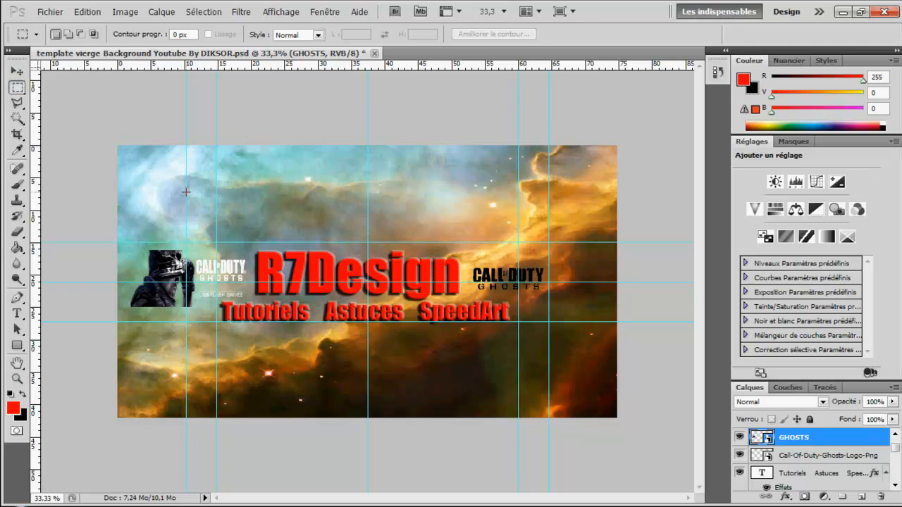
{"action": "left_click_drag", "start_coordinate": [292, 260], "coordinate": [196, 311]}
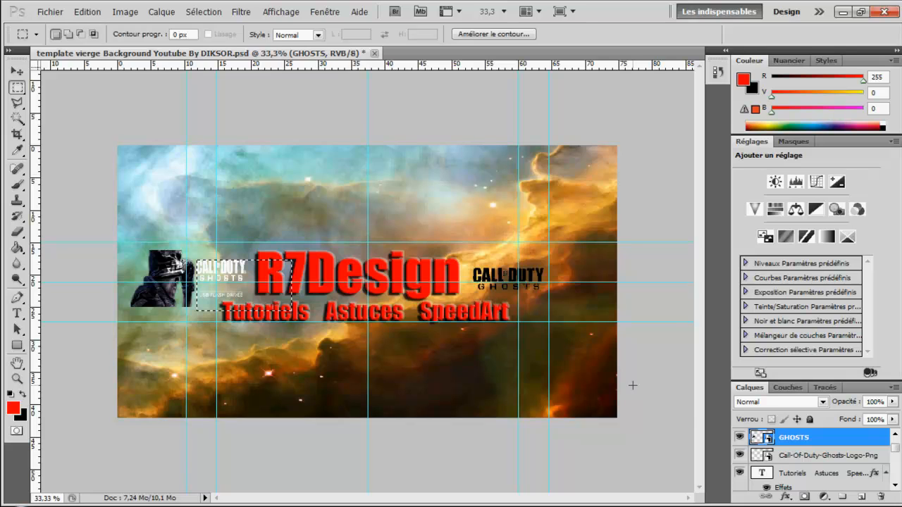
{"action": "left_click", "coordinate": [213, 288]}
{"action": "left_click", "coordinate": [17, 71]}
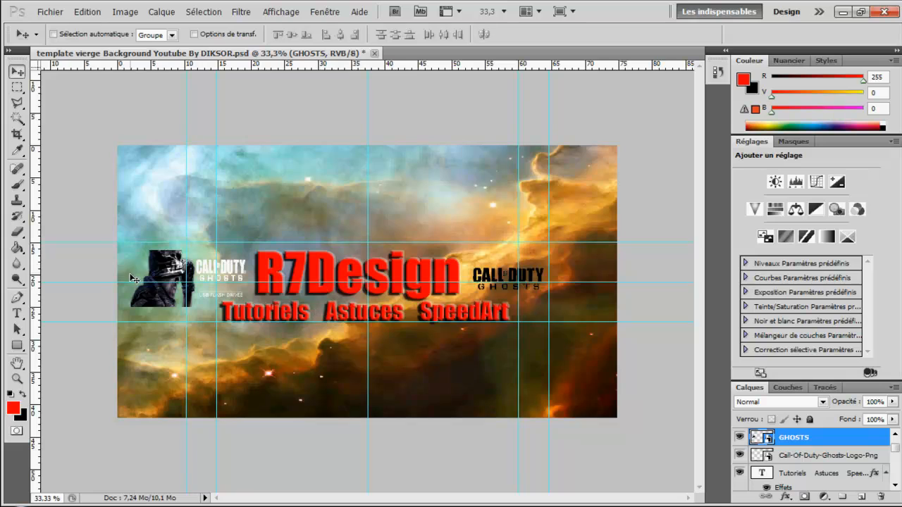
Move the black Call of Duty Ghosts logo slightly closer to the R7Design title
{"action": "left_click_drag", "start_coordinate": [159, 284], "coordinate": [185, 283]}
{"action": "left_click", "coordinate": [830, 456]}
{"action": "left_click_drag", "start_coordinate": [509, 290], "coordinate": [503, 289]}
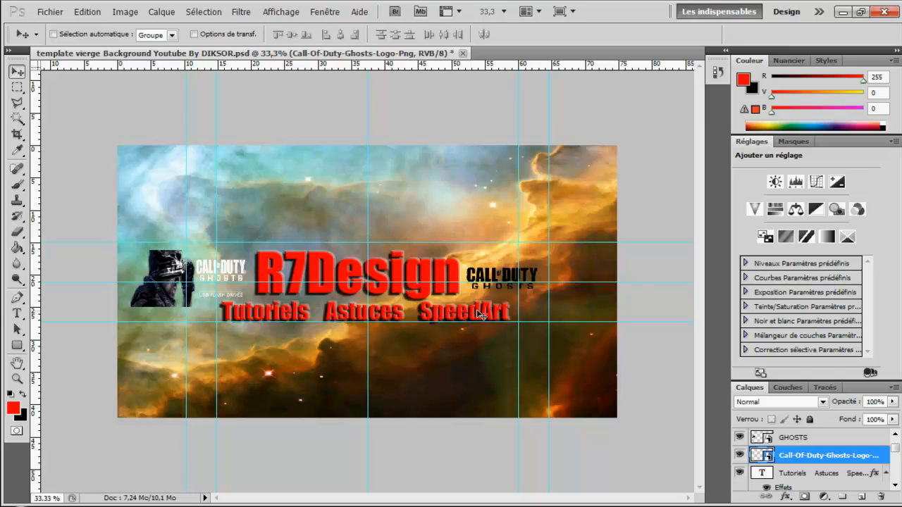
Draw a rectangular marquee around the white Call of Duty text on the GHOSTS layer
{"action": "left_click", "coordinate": [796, 441]}
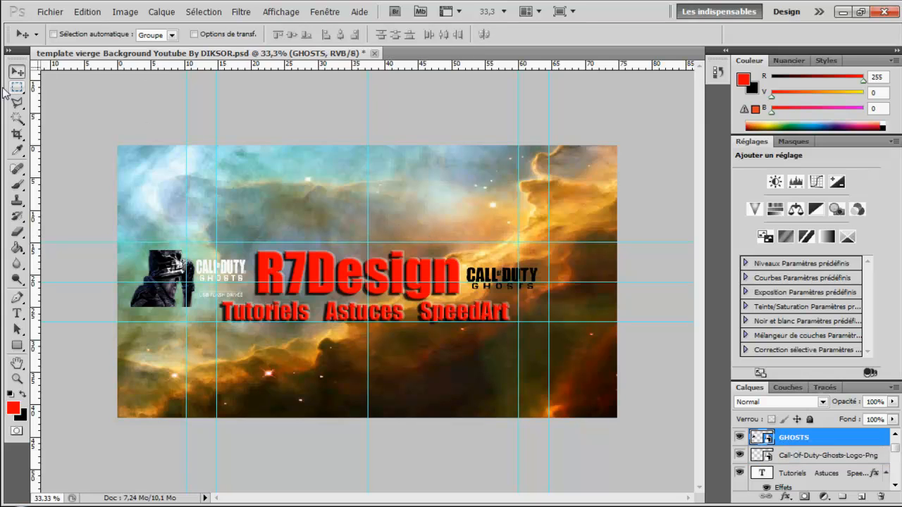
{"action": "left_click", "coordinate": [17, 88]}
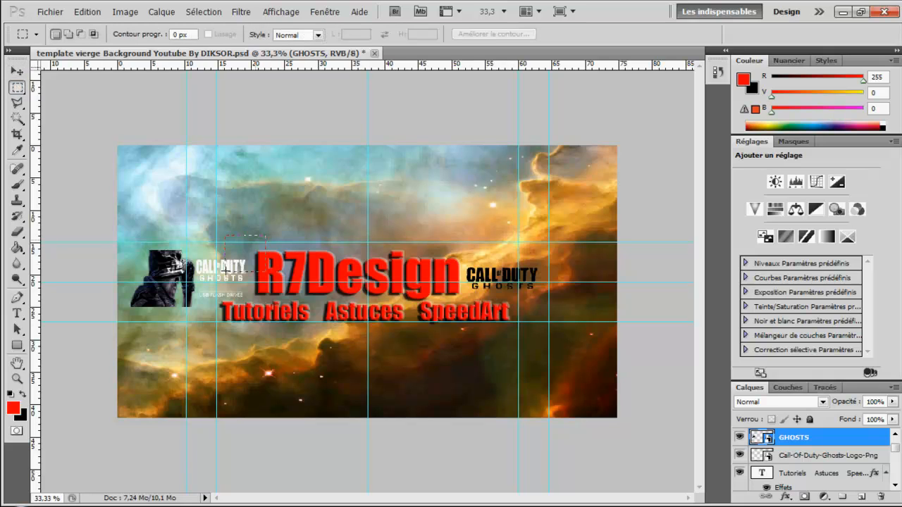
{"action": "left_click_drag", "start_coordinate": [215, 311], "coordinate": [197, 322]}
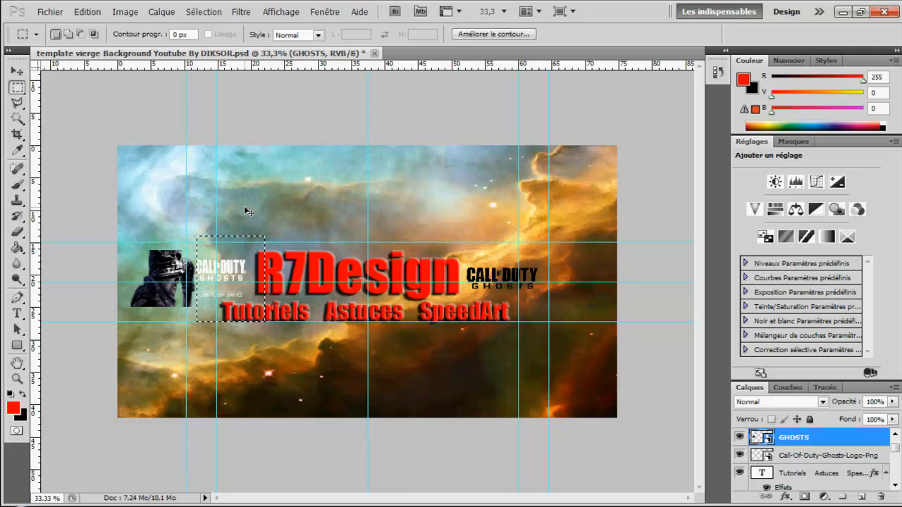
{"action": "left_click", "coordinate": [17, 71]}
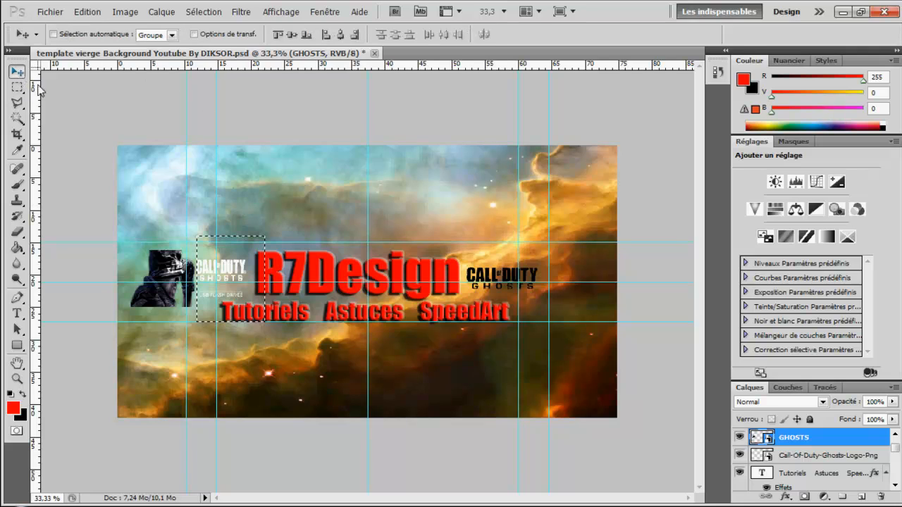
Shift the GHOSTS image slightly left, nudge it down three times and keep its layer selected
{"action": "left_click_drag", "start_coordinate": [242, 234], "coordinate": [227, 254]}
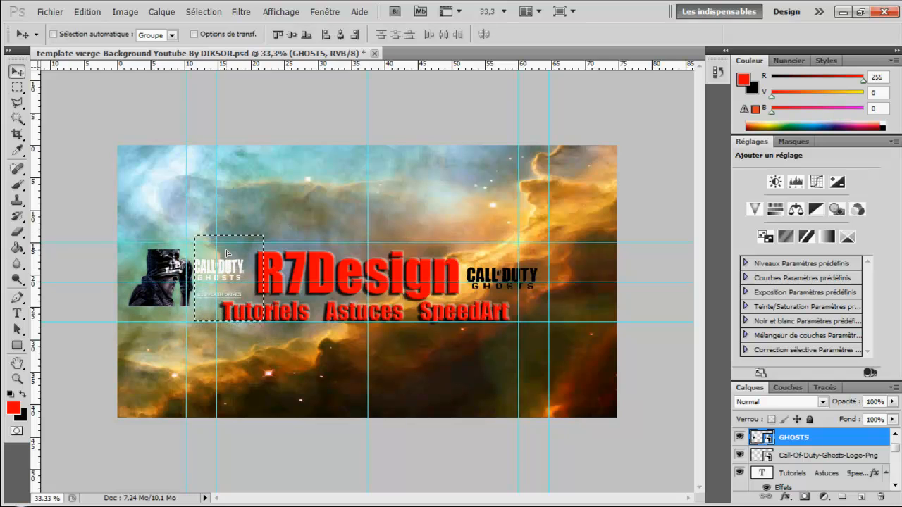
{"action": "left_click", "coordinate": [17, 88]}
{"action": "left_click", "coordinate": [17, 71]}
{"action": "key", "text": "Down"}
{"action": "key", "text": "Down"}
{"action": "key", "text": "Down"}
{"action": "left_click", "coordinate": [824, 455]}
{"action": "left_click", "coordinate": [822, 439]}
Move the GHOSTS image slightly right and down beside the title, and clear the marquee selection
{"action": "right_click", "coordinate": [232, 274]}
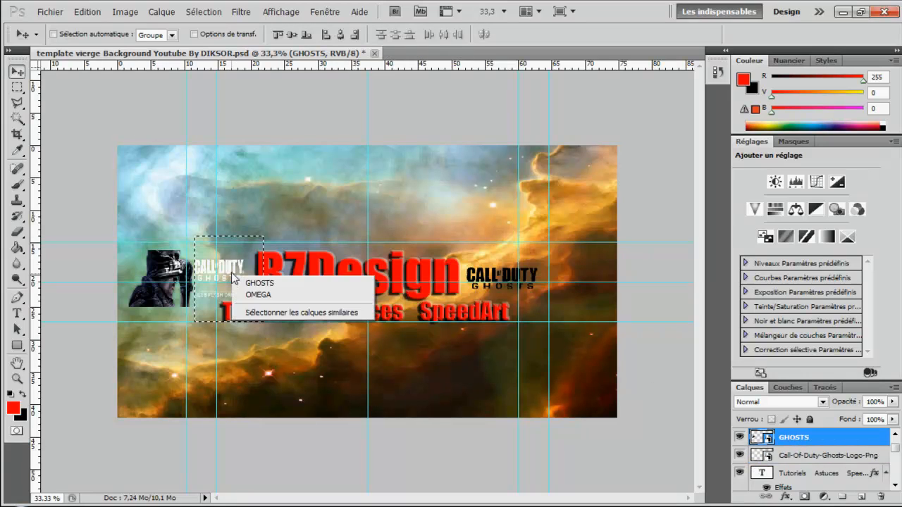
{"action": "left_click", "coordinate": [261, 280]}
{"action": "left_click_drag", "start_coordinate": [222, 275], "coordinate": [224, 279]}
{"action": "left_click", "coordinate": [17, 87]}
{"action": "left_click", "coordinate": [233, 186]}
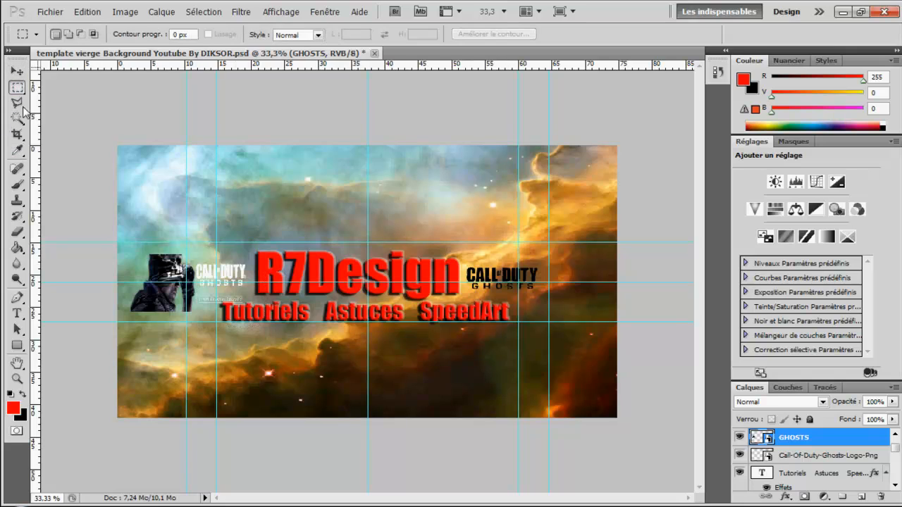
{"action": "left_click", "coordinate": [17, 71]}
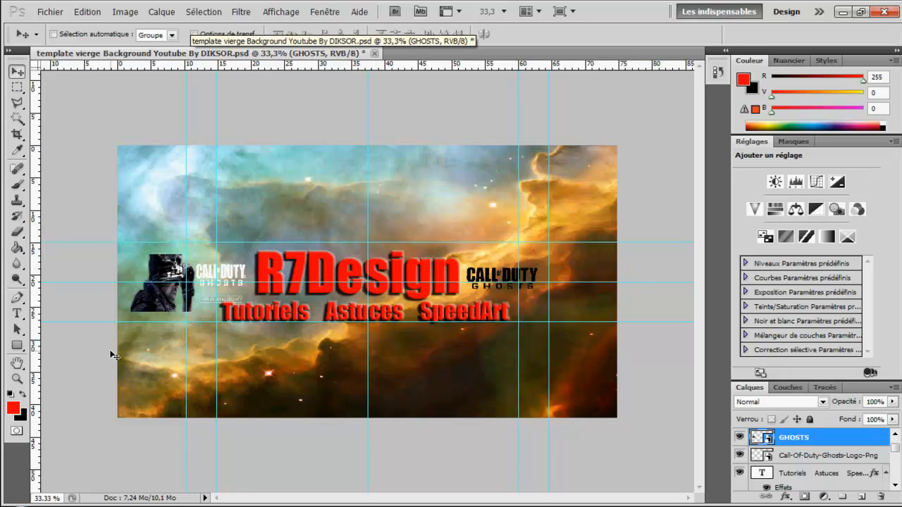
Nudge the GHOSTS image slightly up, then open the banner in Save for Web and inspect the title area in the optimised preview
{"action": "left_click_drag", "start_coordinate": [355, 312], "coordinate": [354, 311]}
{"action": "left_click", "coordinate": [50, 12]}
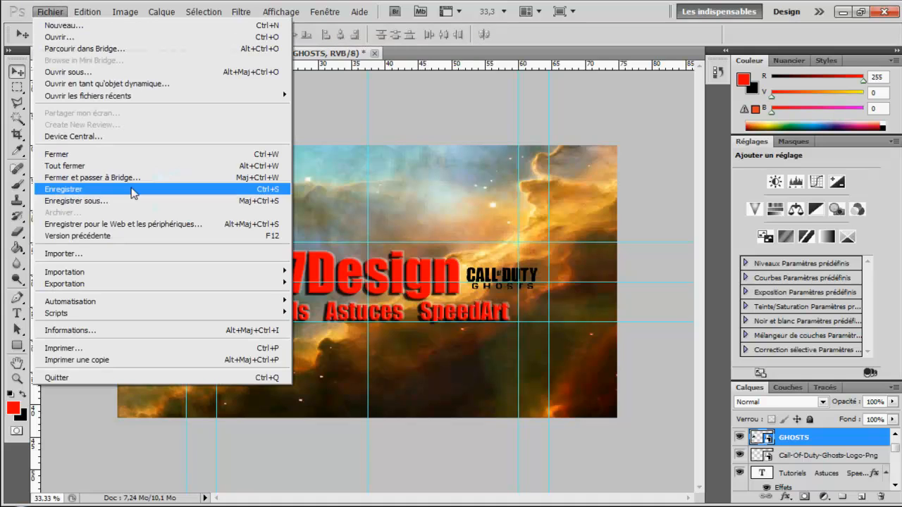
{"action": "left_click", "coordinate": [148, 225]}
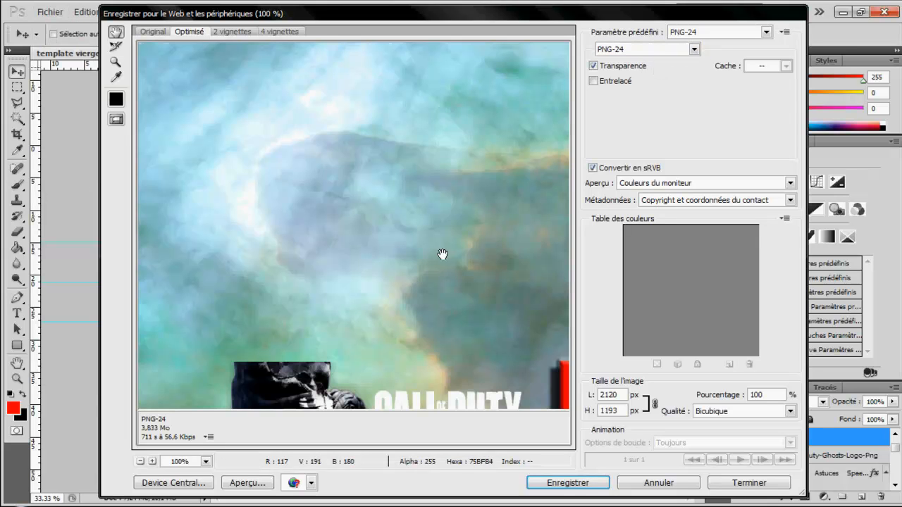
{"action": "left_click_drag", "start_coordinate": [509, 301], "coordinate": [321, 98]}
{"action": "left_click_drag", "start_coordinate": [466, 200], "coordinate": [153, 141]}
Change the optimised file format of the web export to JPEG
{"action": "left_click", "coordinate": [655, 49]}
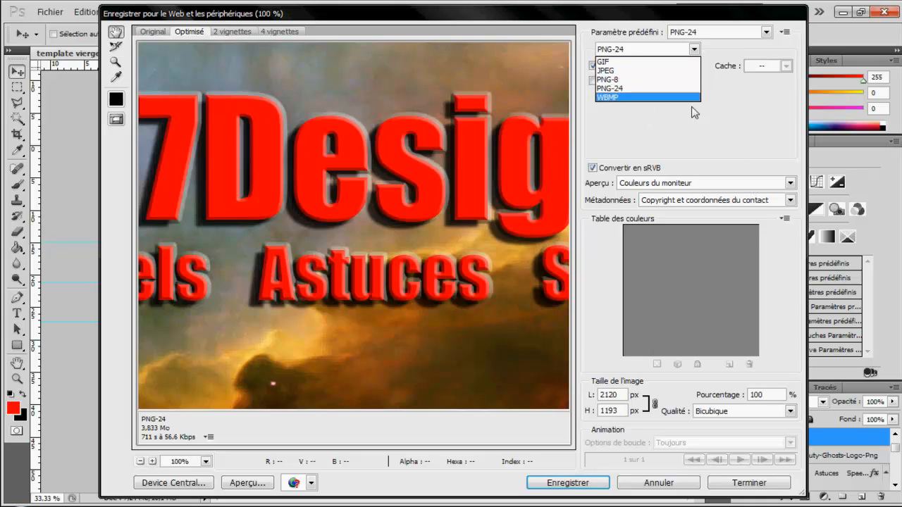
{"action": "left_click", "coordinate": [756, 145]}
{"action": "left_click", "coordinate": [629, 51]}
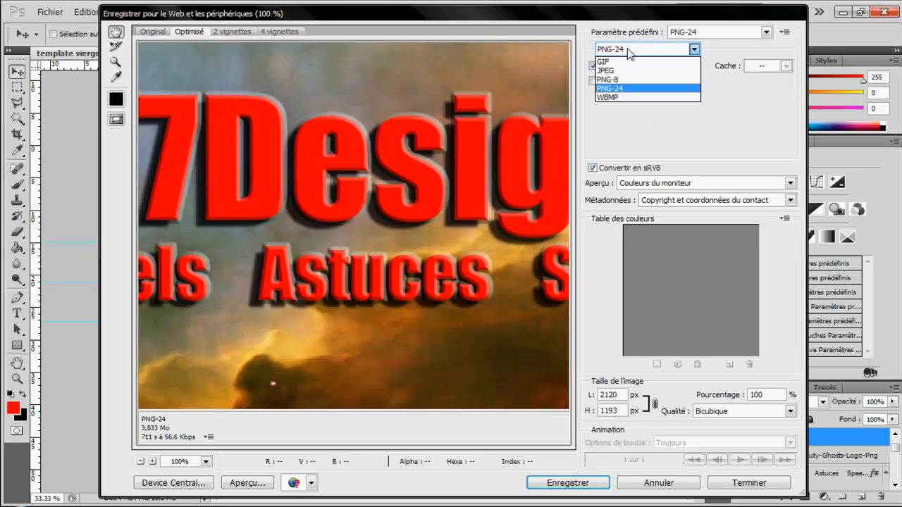
{"action": "left_click", "coordinate": [732, 124]}
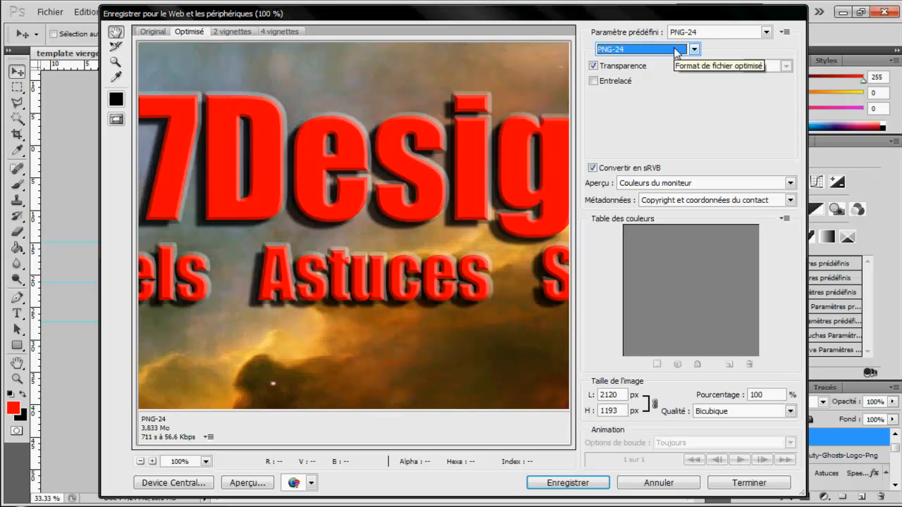
{"action": "left_click", "coordinate": [651, 49]}
{"action": "left_click", "coordinate": [772, 127]}
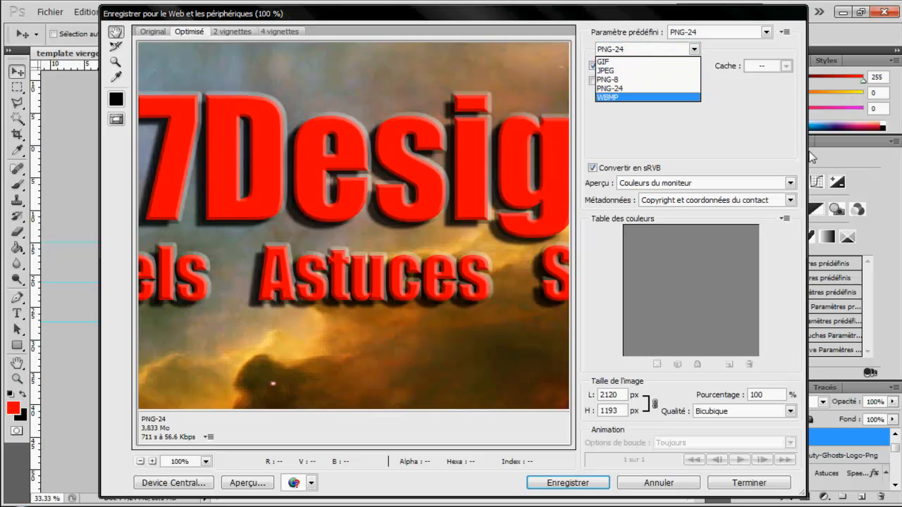
{"action": "left_click", "coordinate": [626, 72]}
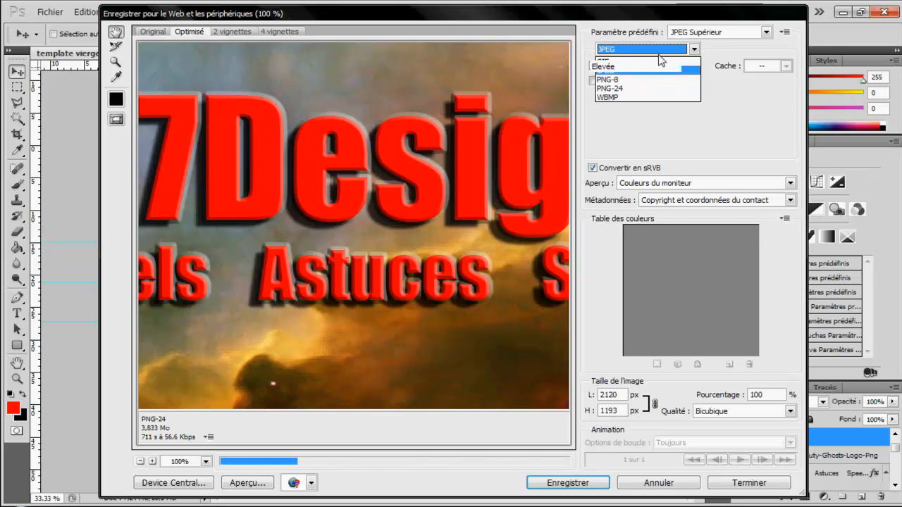
Save the optimised banner copy in the current folder under the name Backkkk
{"action": "left_click", "coordinate": [560, 484]}
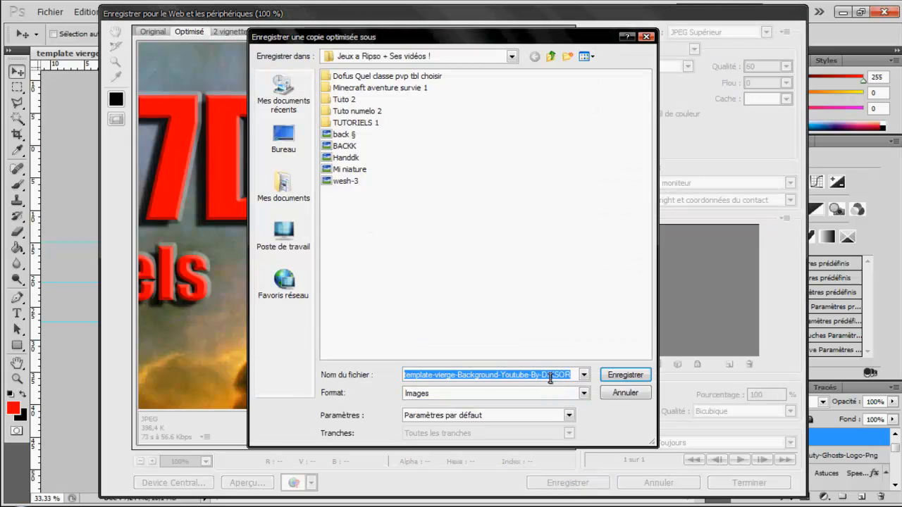
{"action": "type", "text": "Backkkk"}
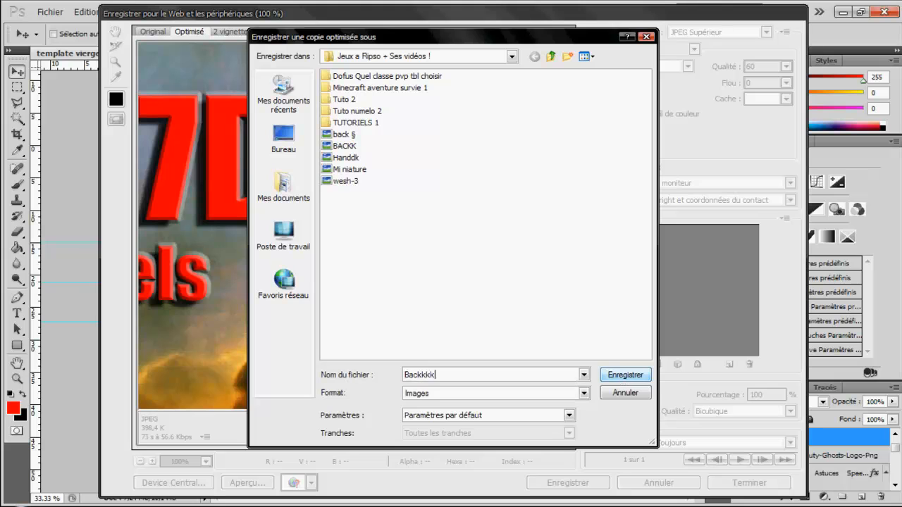
{"action": "left_click", "coordinate": [630, 375]}
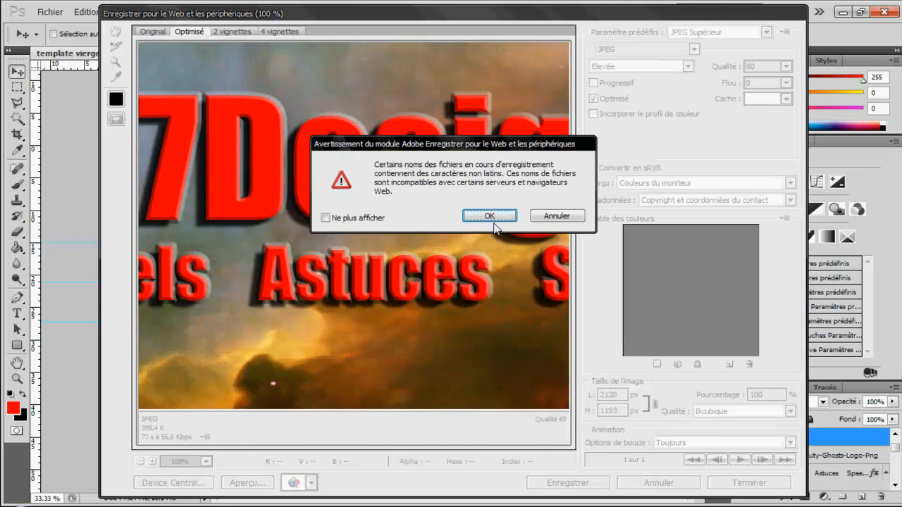
{"action": "left_click", "coordinate": [494, 222]}
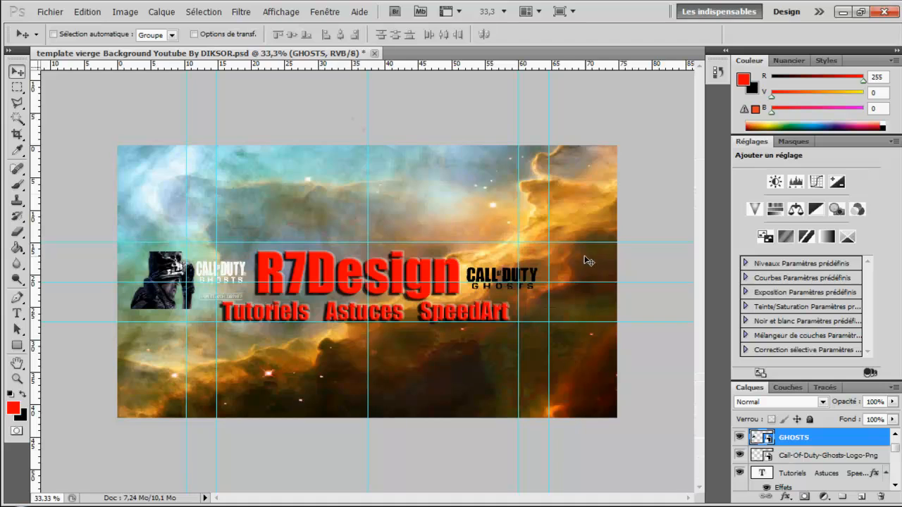
Switch to the YouTube channel page in Chrome, open the channel illustration upload dialog, and close it without choosing a photo
{"action": "left_click", "coordinate": [639, 506]}
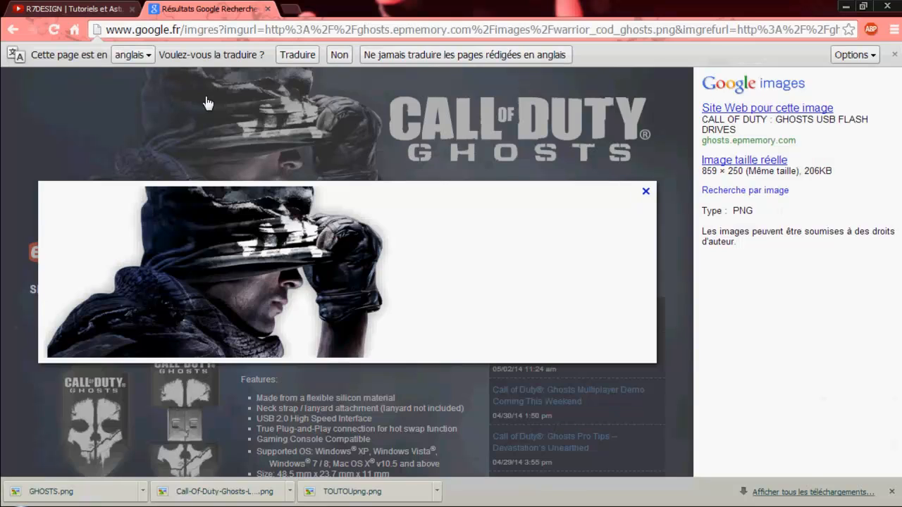
{"action": "left_click", "coordinate": [44, 7]}
{"action": "left_click", "coordinate": [817, 177]}
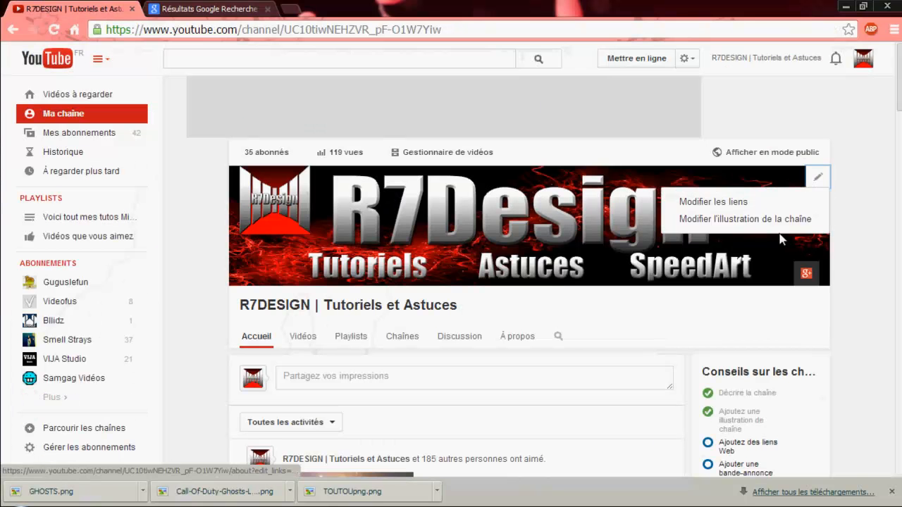
{"action": "left_click", "coordinate": [745, 219]}
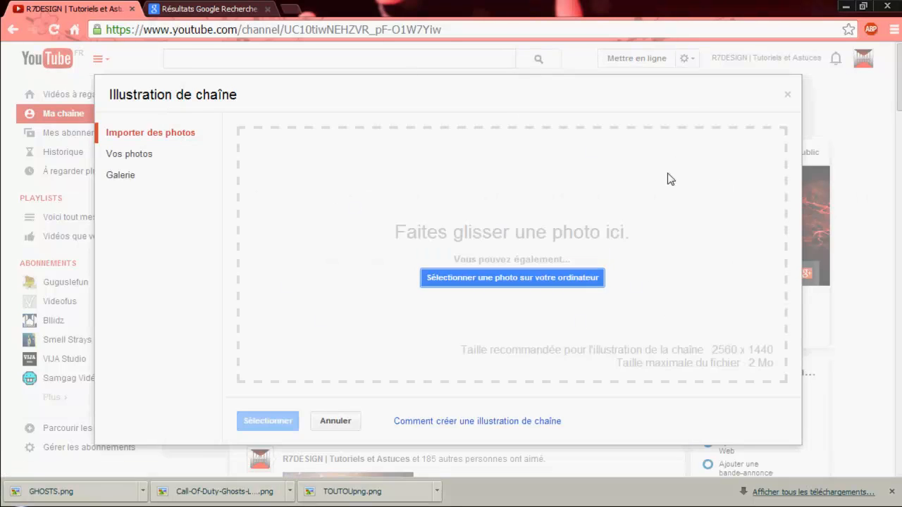
{"action": "left_click", "coordinate": [788, 94]}
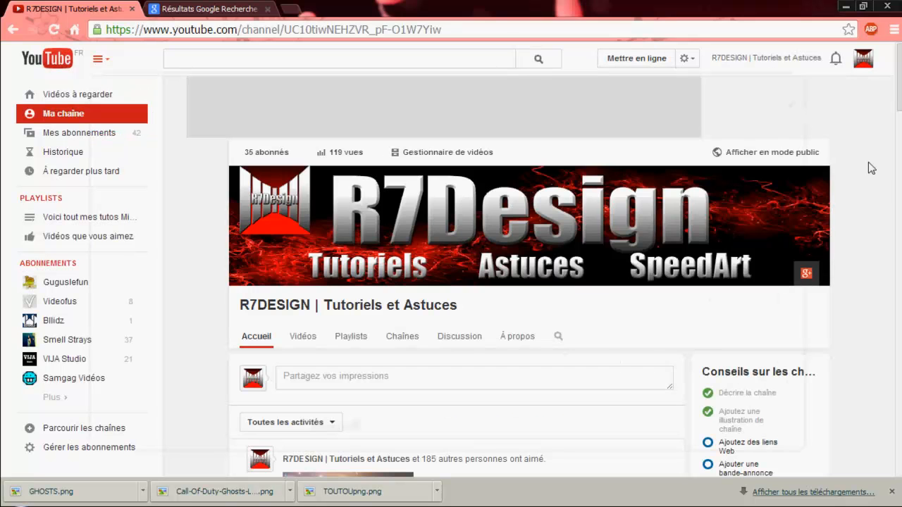